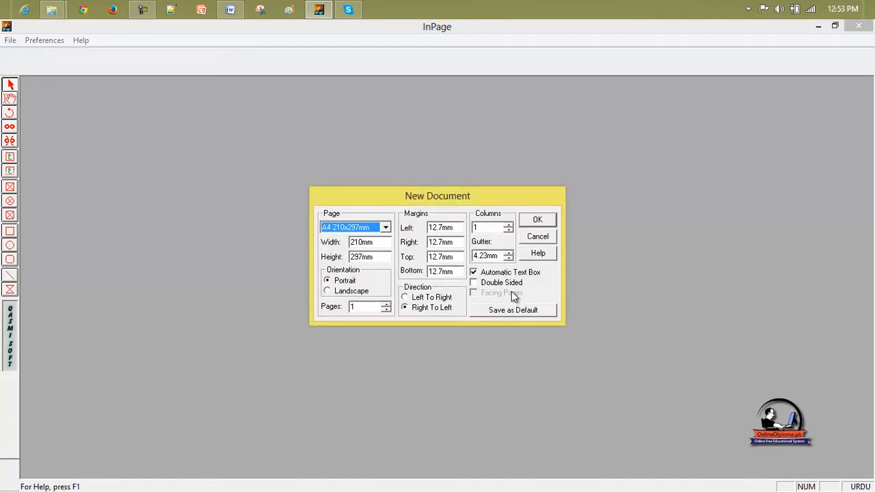
# Step: Create a one-page A4 portrait document with 12.7 mm margins, right-to-left direction and an automatic text box
pyautogui.click(536, 222)
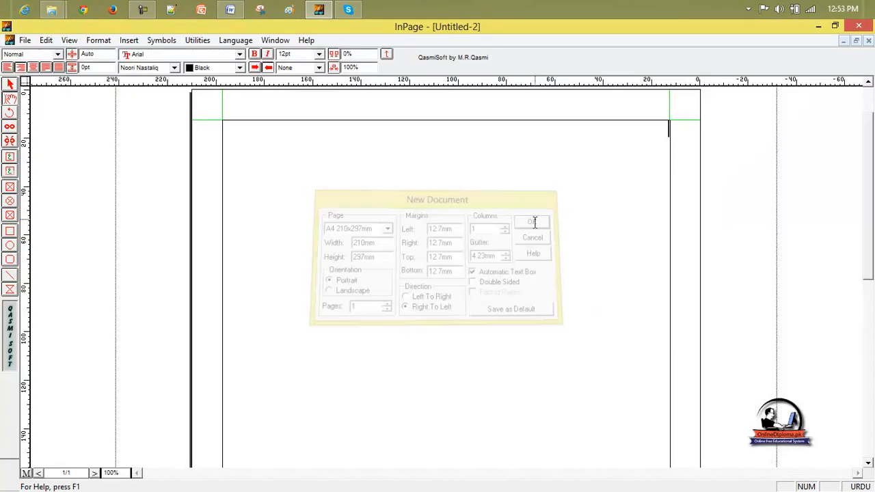
pyautogui.click(67, 473)
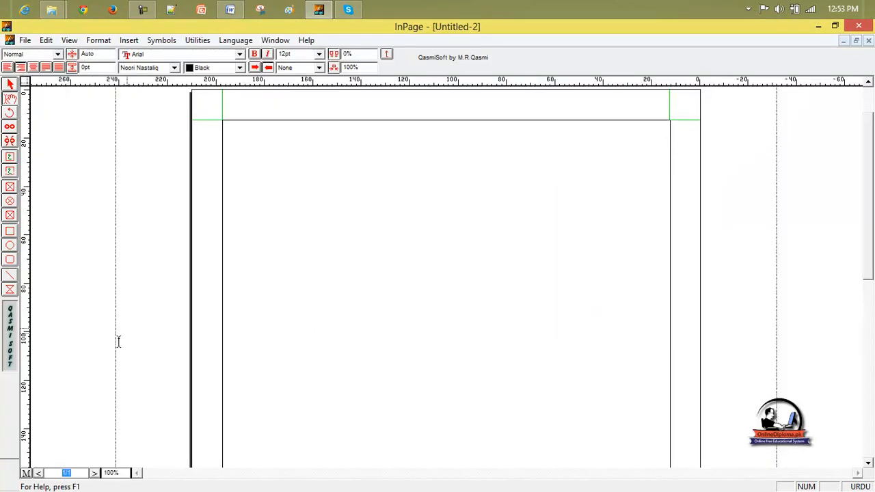
pyautogui.click(431, 164)
# Step: Insert additional pages to bring the document to 17 pages in total
pyautogui.click(126, 40)
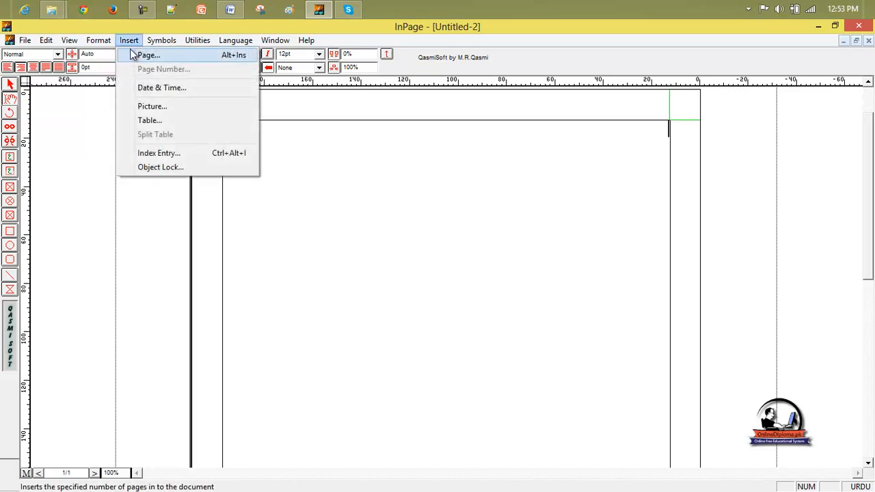
pyautogui.click(135, 56)
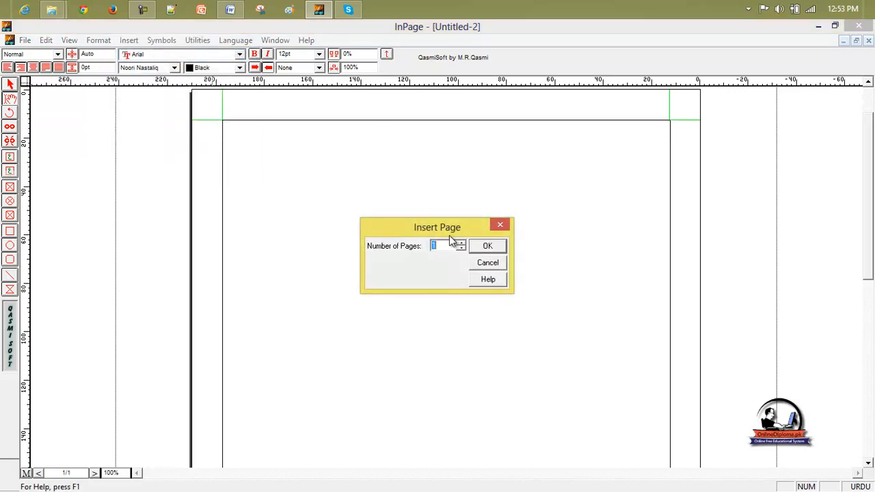
pyautogui.click(461, 242)
pyautogui.moveTo(461, 243); pyautogui.dragTo(462, 244)
pyautogui.click(483, 246)
pyautogui.moveTo(78, 472); pyautogui.dragTo(45, 473)
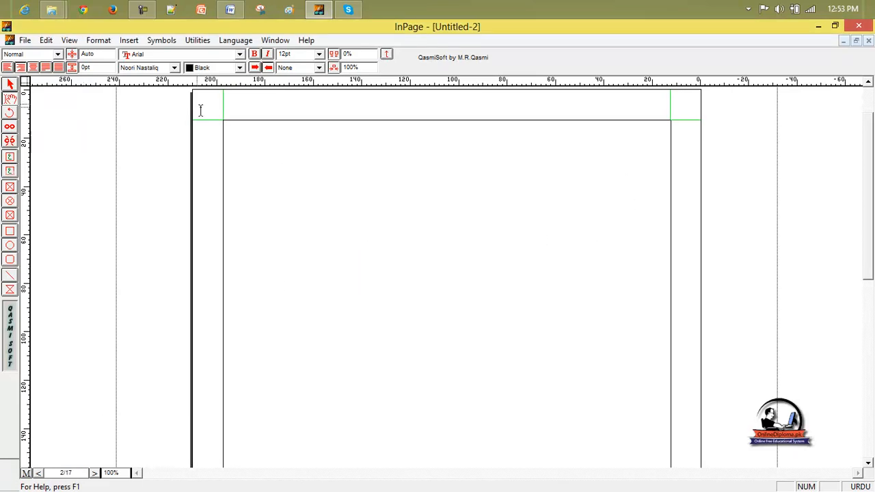
# Step: Try to insert the date and time into the main text box of page 2
pyautogui.click(76, 40)
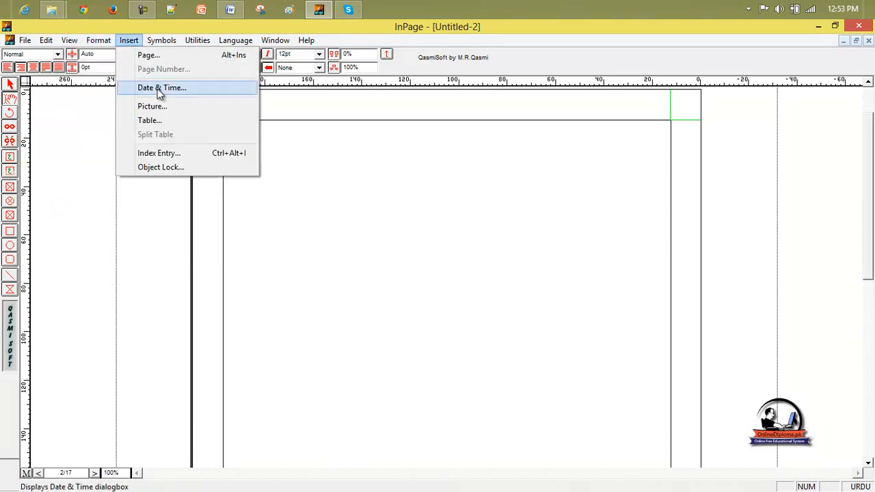
pyautogui.click(159, 89)
pyautogui.click(535, 210)
# Step: Draw a title text box about 83 mm wide at the top of page 2 and try inserting the date and time
pyautogui.click(10, 171)
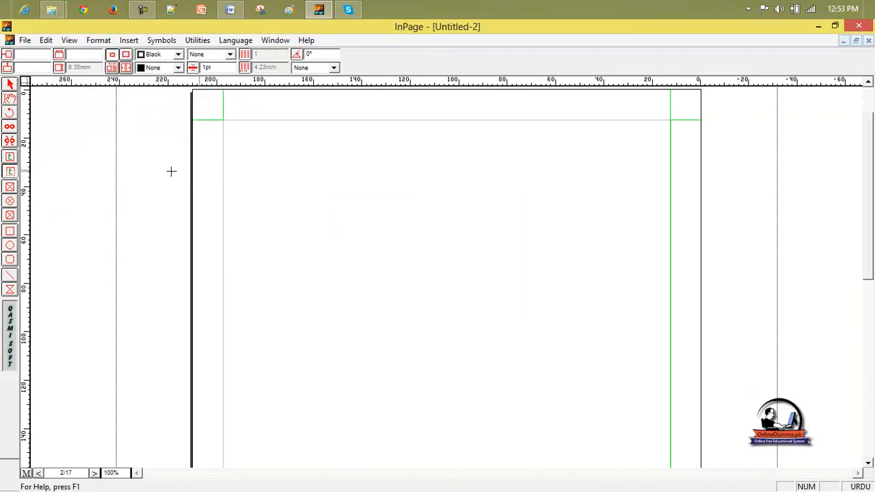
pyautogui.moveTo(350, 123)
pyautogui.mouseDown()
pyautogui.moveTo(540, 125)
pyautogui.moveTo(552, 137)
pyautogui.mouseUp()
pyautogui.click(126, 40)
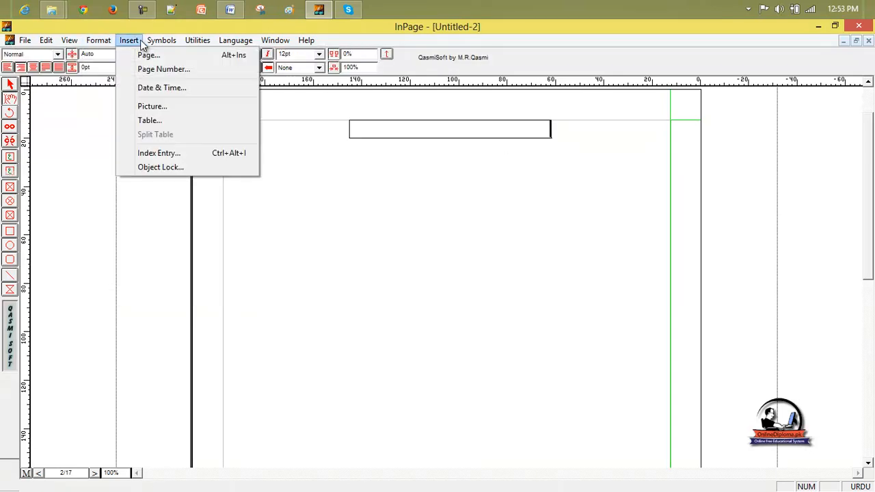
pyautogui.click(162, 89)
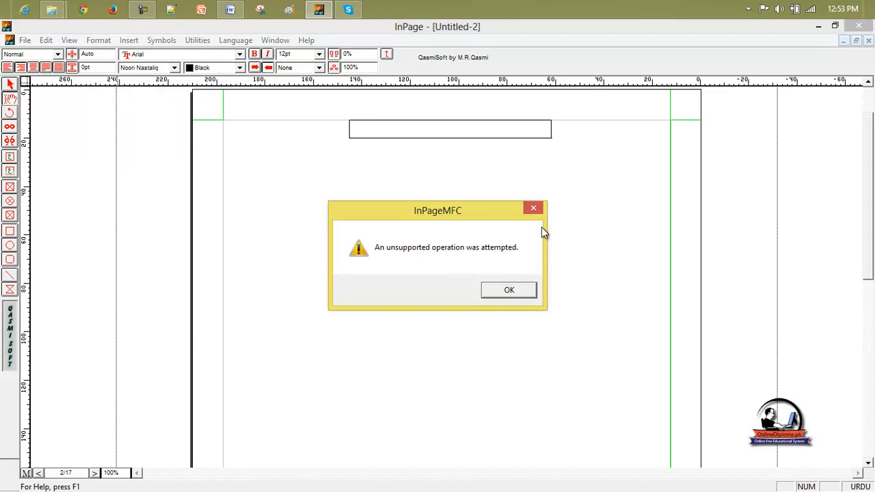
pyautogui.click(534, 205)
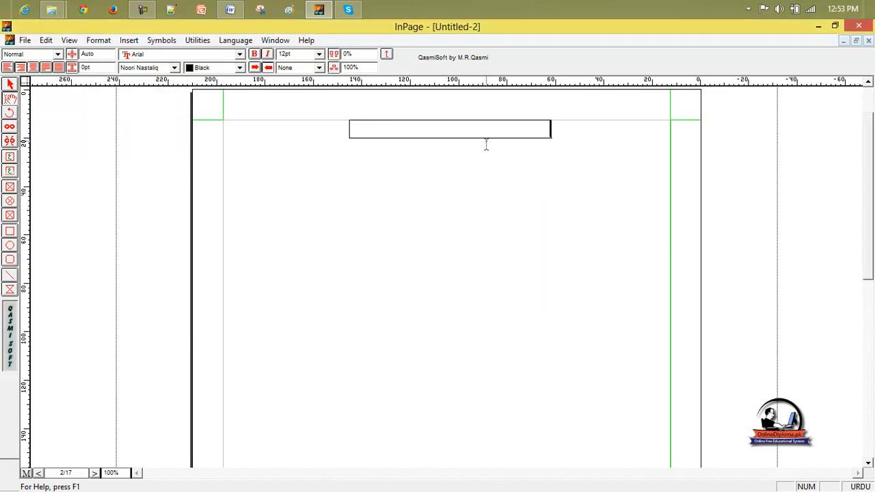
# Step: Delete the small text box at the top of page 2
pyautogui.click(11, 84)
pyautogui.click(375, 145)
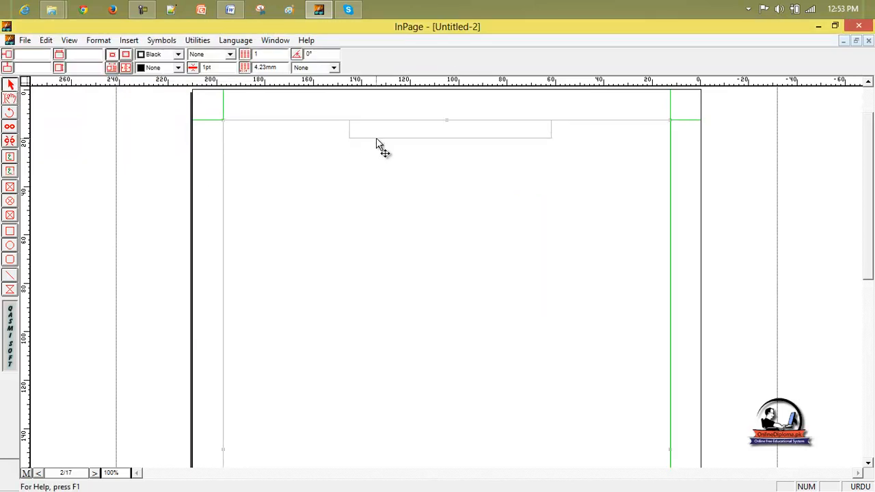
pyautogui.click(376, 139)
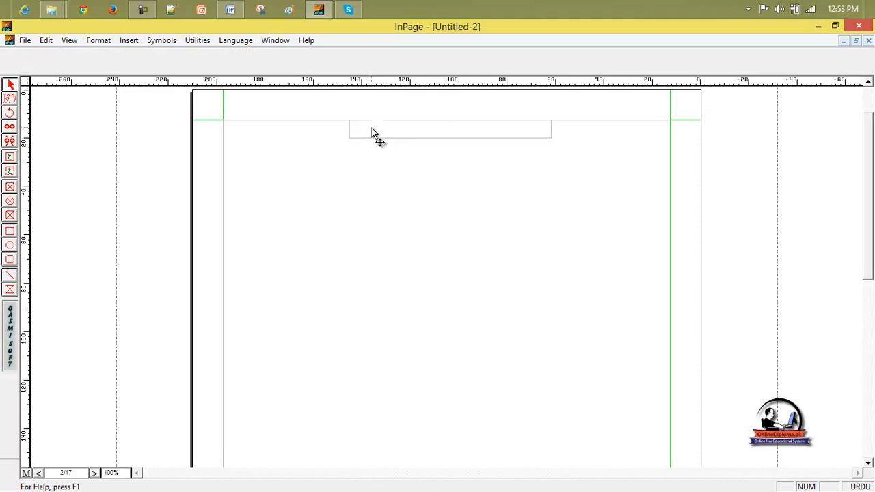
pyautogui.click(376, 140)
pyautogui.press('Delete')
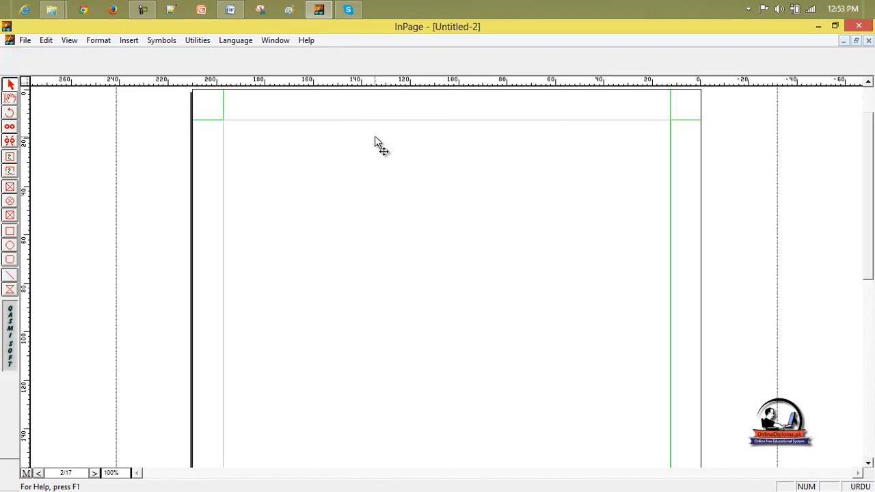
pyautogui.click(129, 41)
pyautogui.click(311, 185)
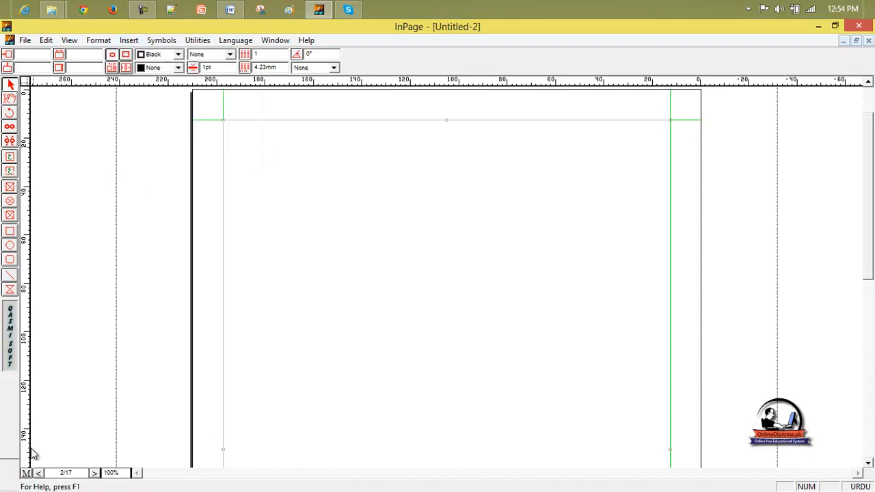
pyautogui.click(13, 100)
pyautogui.click(339, 154)
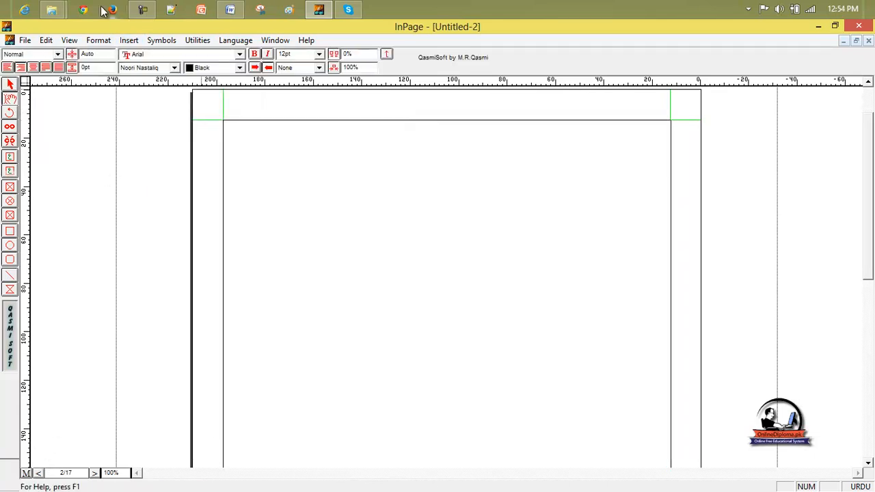
pyautogui.click(129, 40)
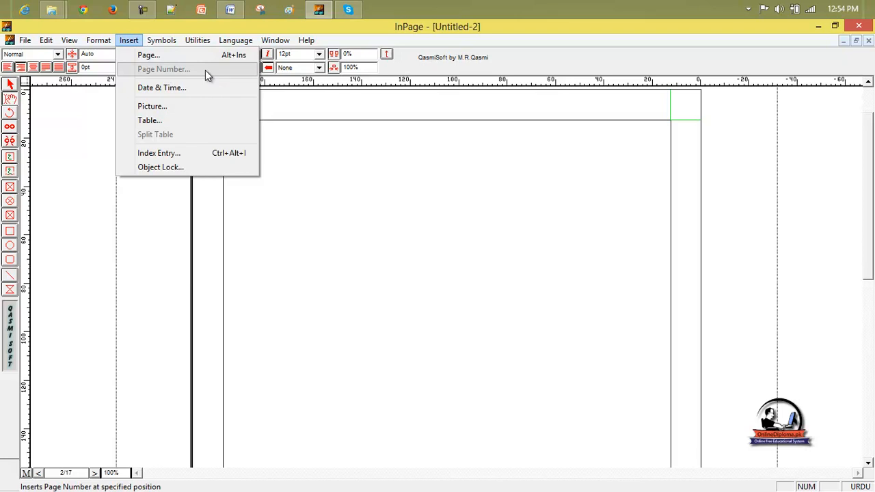
pyautogui.click(354, 187)
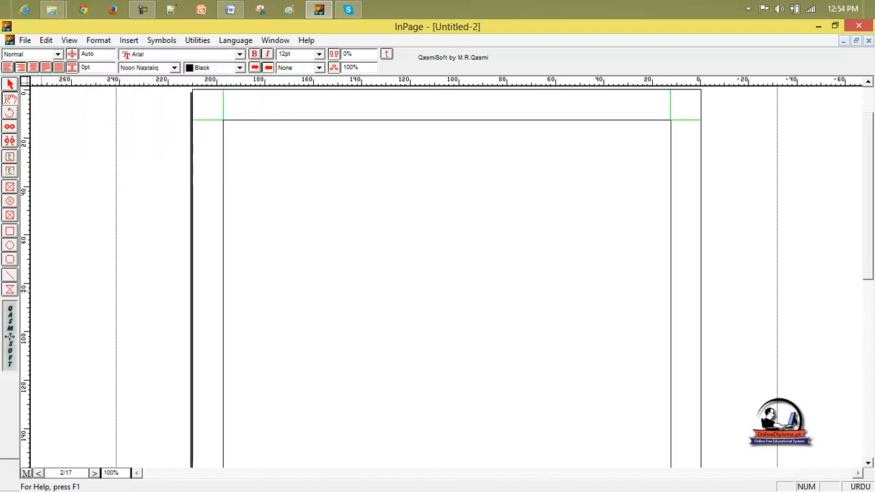
# Step: Switch to the master page and draw a title text box about 35 mm wide near the centre of the top margin line
pyautogui.click(25, 473)
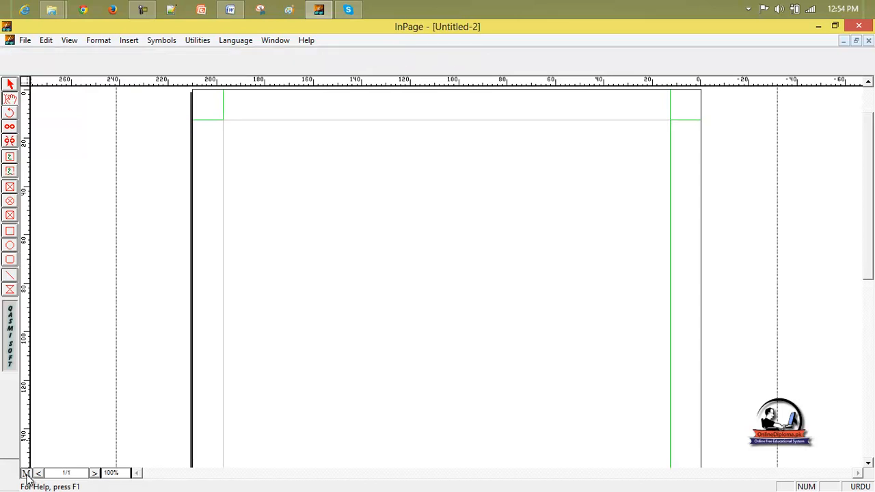
pyautogui.click(10, 174)
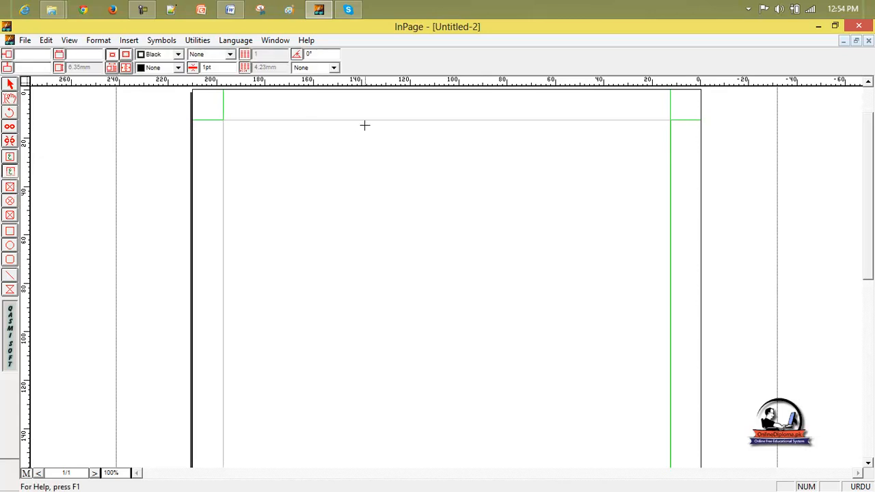
pyautogui.moveTo(394, 121); pyautogui.dragTo(478, 137)
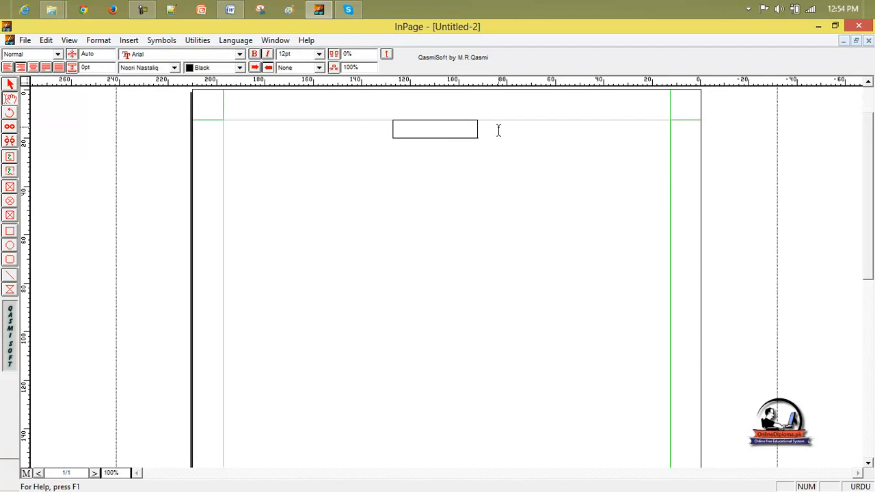
# Step: Insert an automatic page number into the new text box on the master page
pyautogui.click(457, 130)
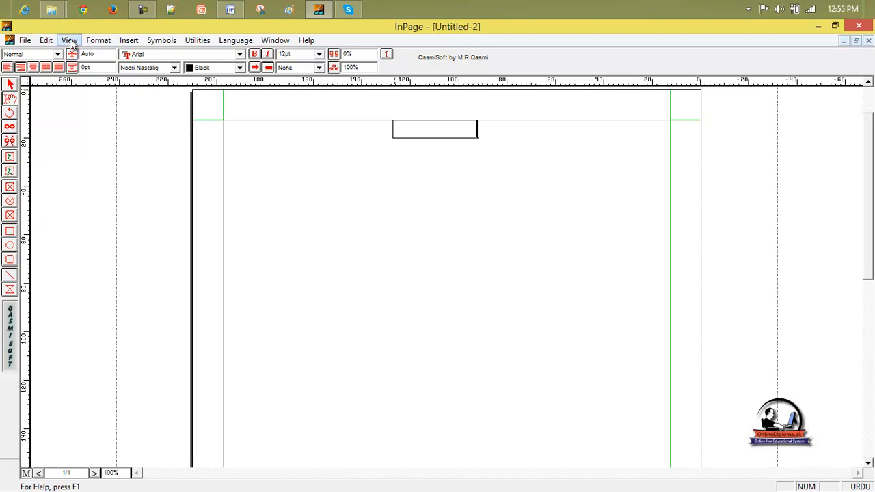
pyautogui.click(129, 39)
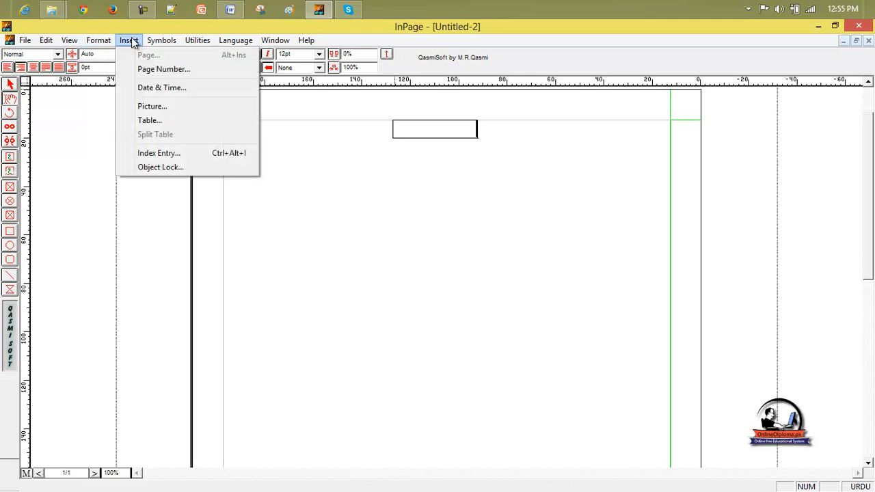
pyautogui.click(152, 70)
# Step: Centre the page number placeholder in its box and set its font size to 18 pt
pyautogui.moveTo(471, 129); pyautogui.dragTo(502, 133)
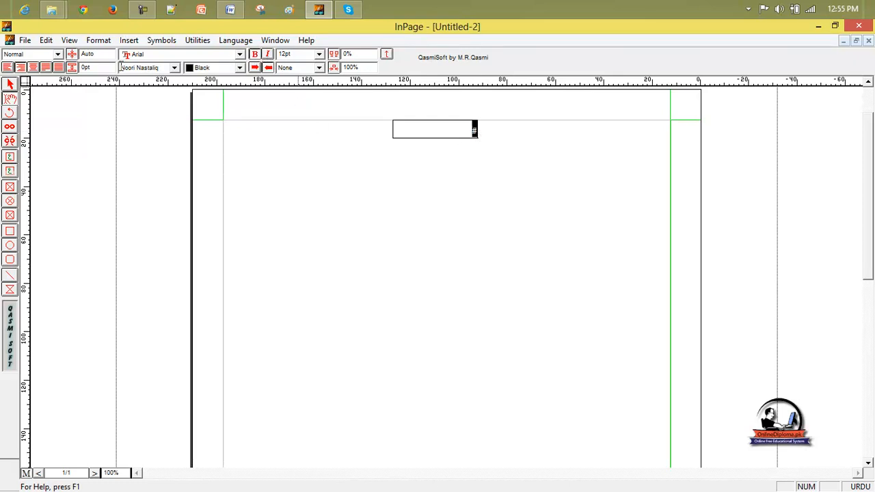
pyautogui.click(33, 67)
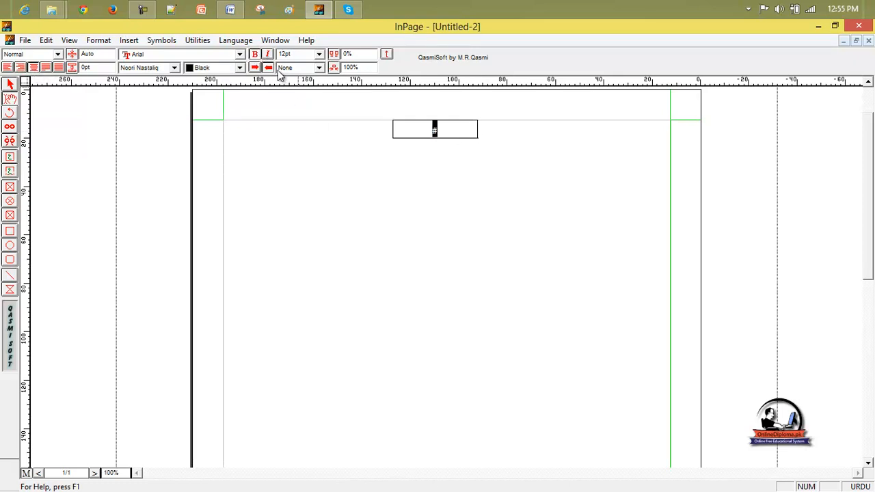
pyautogui.click(319, 54)
pyautogui.click(310, 96)
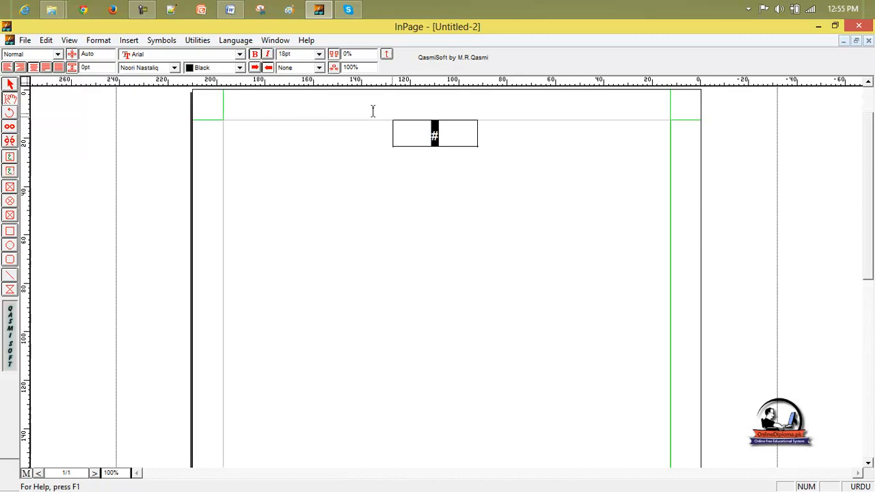
pyautogui.click(461, 140)
# Step: Narrow the page number's text box from both sides to about 18 mm wide
pyautogui.click(10, 84)
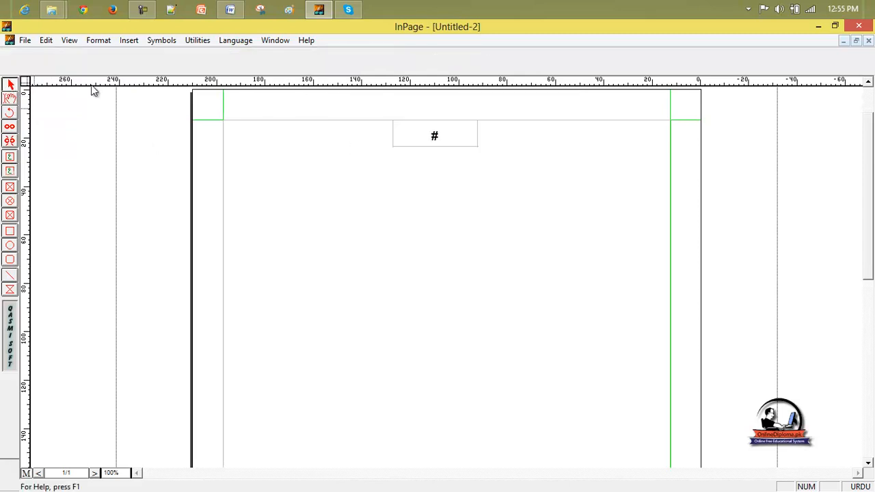
pyautogui.click(393, 144)
pyautogui.moveTo(394, 135); pyautogui.dragTo(422, 134)
pyautogui.moveTo(478, 135); pyautogui.dragTo(442, 127)
pyautogui.click(448, 209)
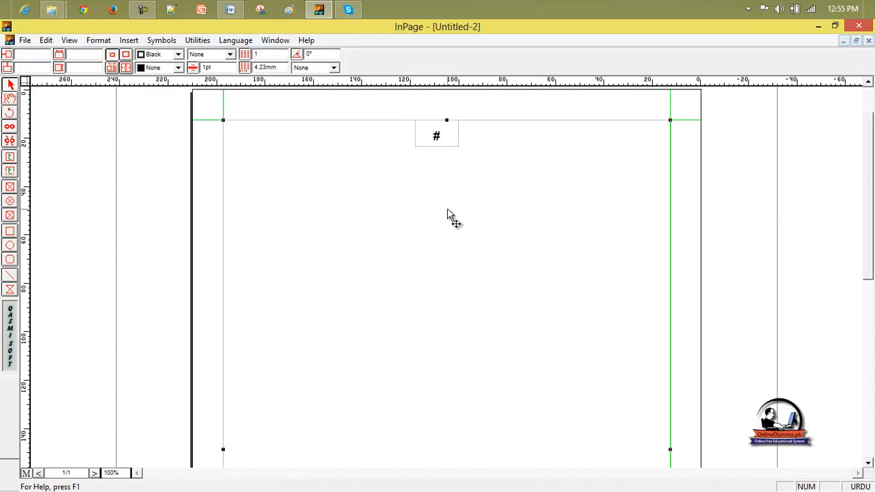
# Step: Draw a title text box about 44 mm wide at the master page's top right and enter "اردو" in it
pyautogui.click(11, 173)
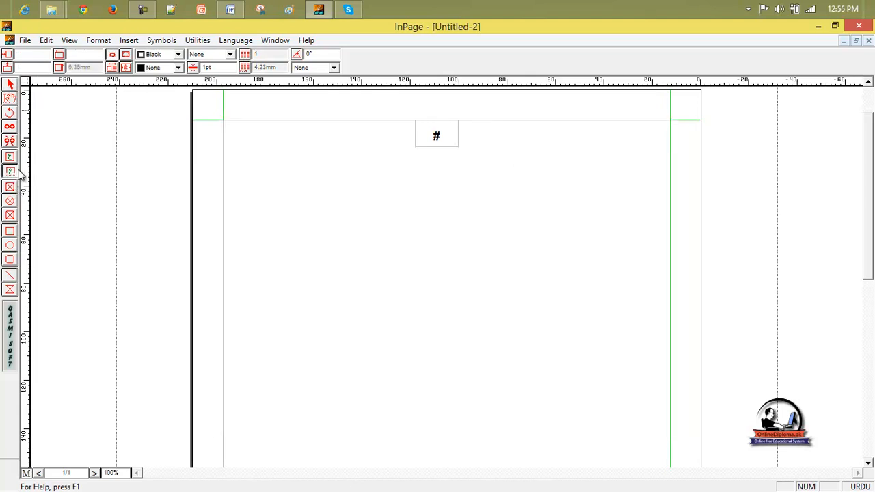
pyautogui.moveTo(558, 121); pyautogui.dragTo(665, 139)
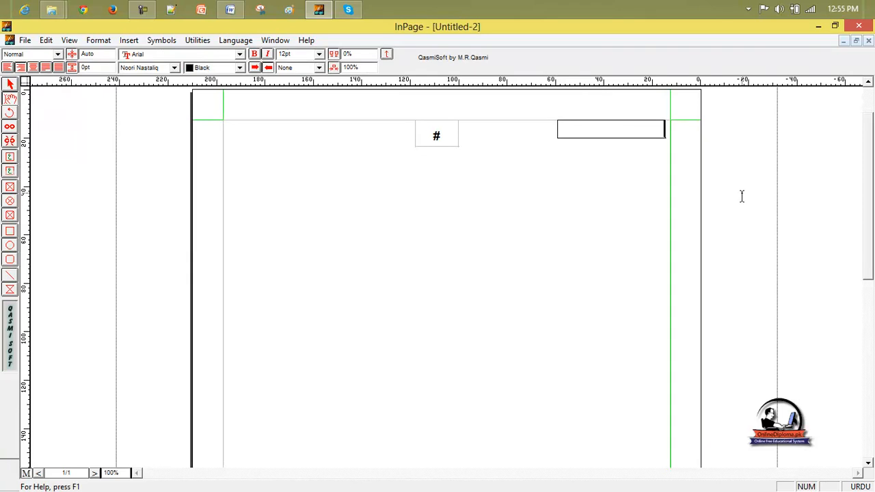
pyautogui.write('اردو')
# Step: Format the word "اردو" in the header box as bold at 18 pt
pyautogui.moveTo(641, 139); pyautogui.dragTo(673, 137)
pyautogui.click(255, 54)
pyautogui.click(319, 54)
pyautogui.click(304, 97)
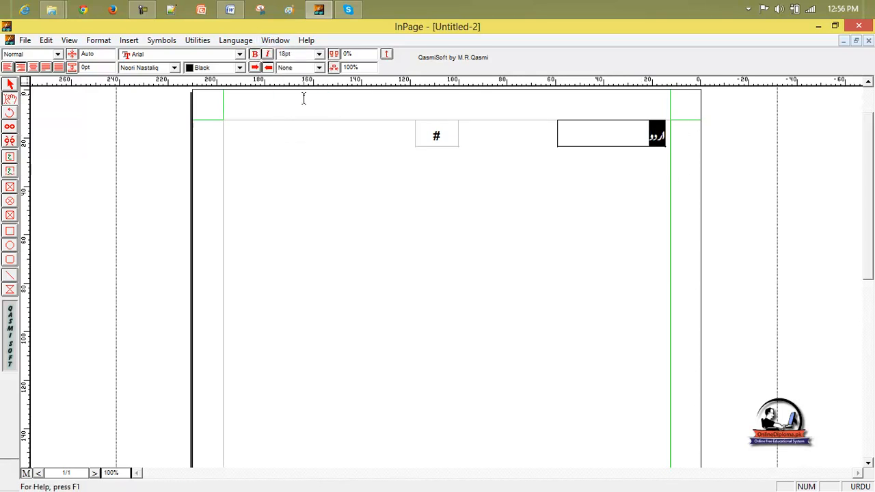
# Step: Extend the header text to read "اردو کمپیوٹرکورس"
pyautogui.click(593, 141)
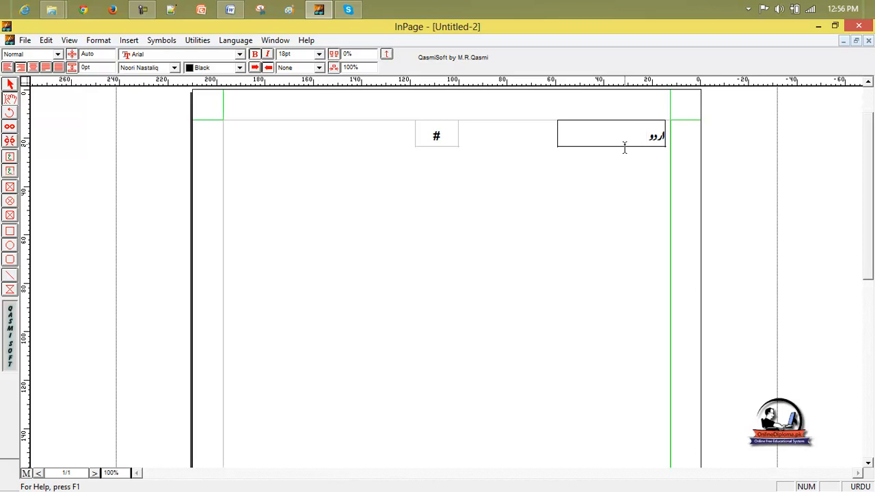
pyautogui.write('کمپیو')
pyautogui.write('ٹرکورس')
# Step: Apply bold formatting to the whole header text "اردو کمپیوٹرکورس" and set its size to 24 pt
pyautogui.moveTo(596, 137); pyautogui.dragTo(696, 139)
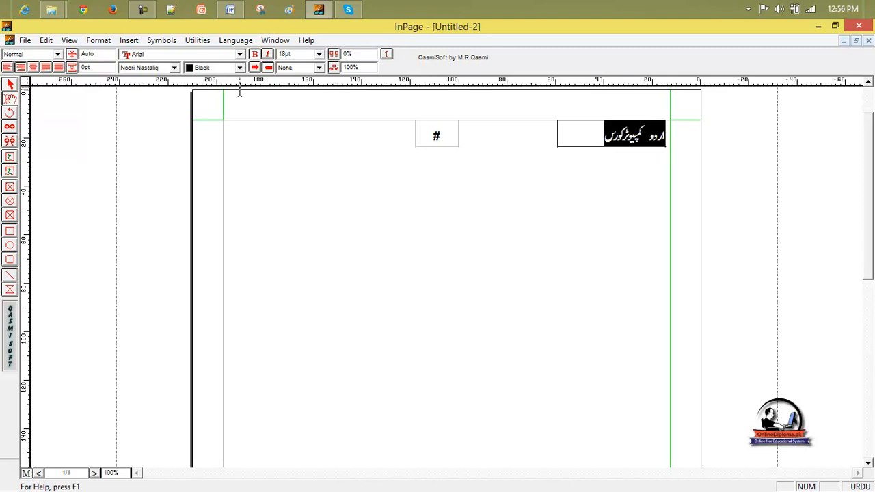
pyautogui.click(255, 55)
pyautogui.click(319, 54)
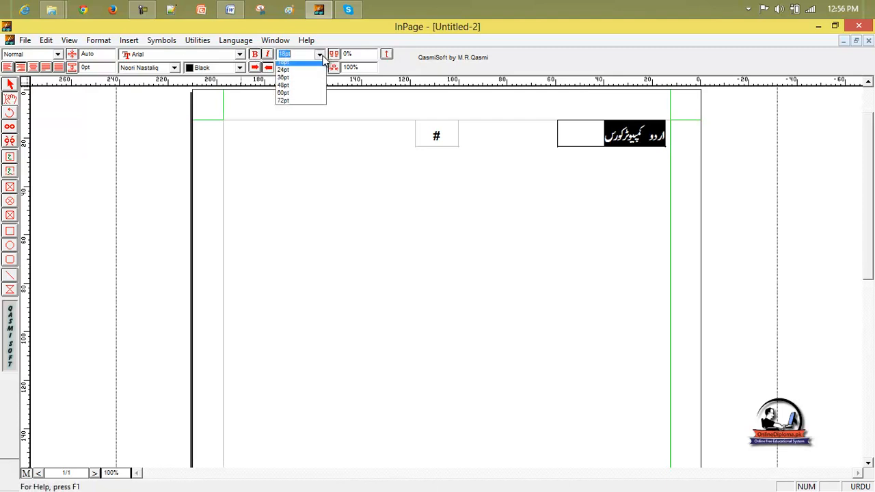
pyautogui.click(297, 102)
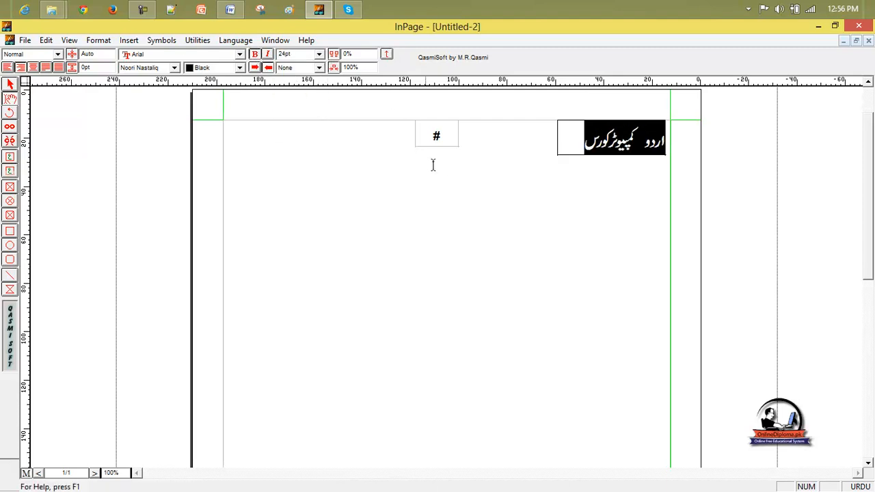
pyautogui.click(579, 146)
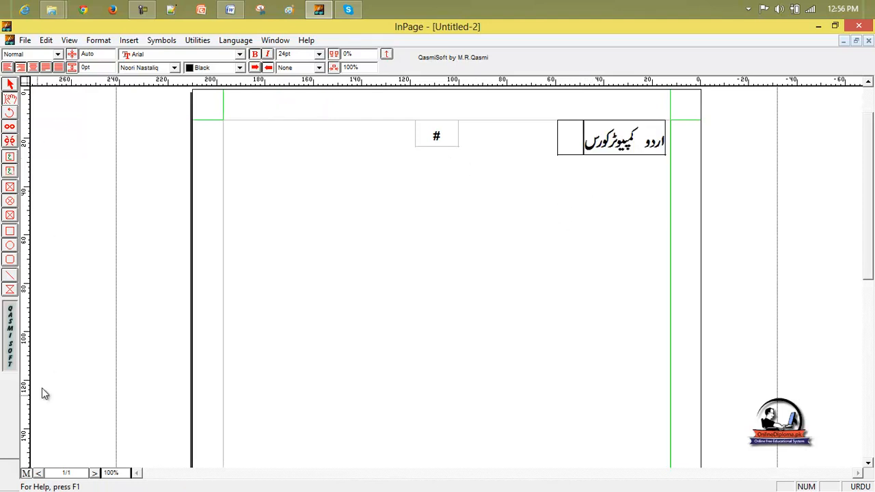
# Step: Leave the master page and browse several document pages to check the page number and header title on each
pyautogui.click(25, 473)
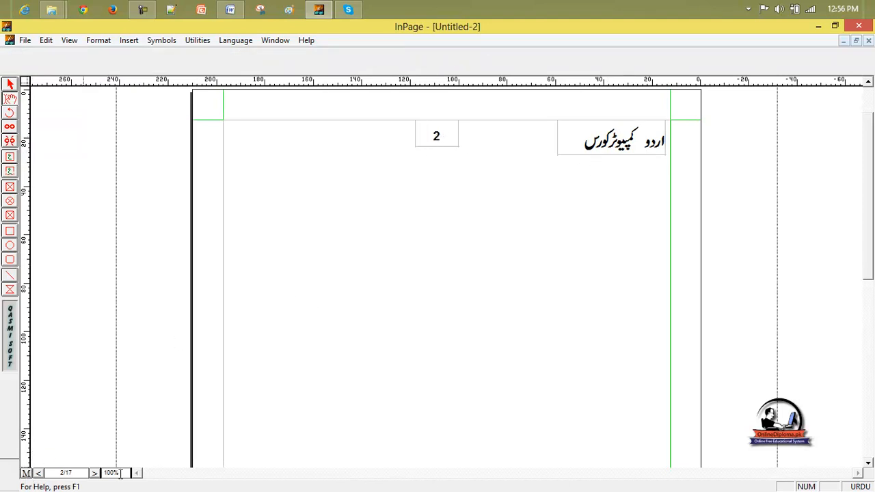
pyautogui.click(94, 473)
pyautogui.click(38, 473)
pyautogui.click(38, 474)
pyautogui.click(38, 474)
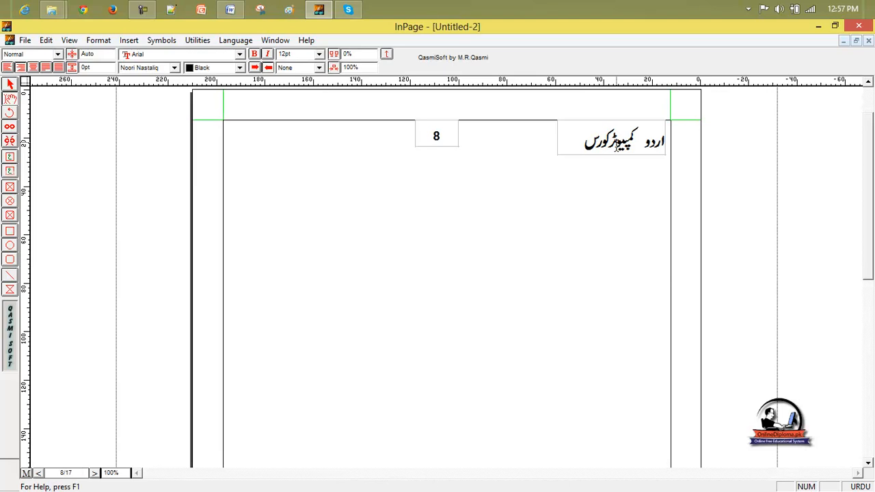
# Step: Reopen the master page and erase the page number and the header title text from their two boxes
pyautogui.click(25, 473)
pyautogui.moveTo(451, 139); pyautogui.dragTo(417, 140)
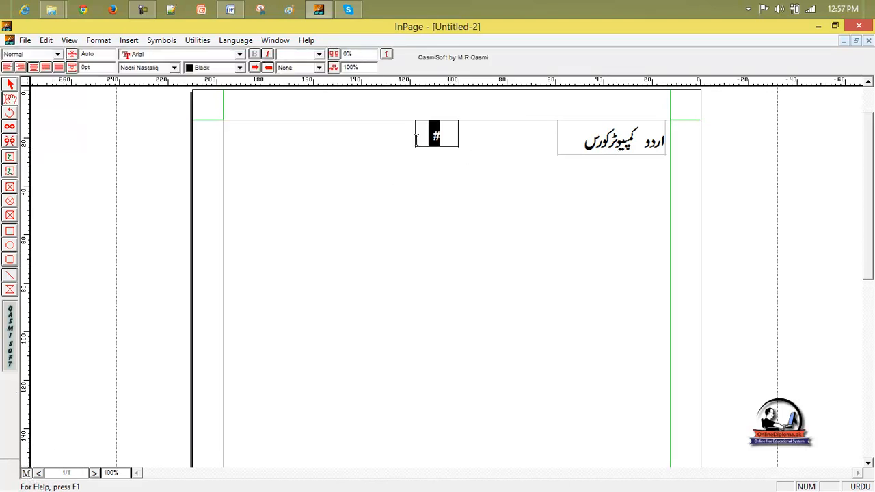
pyautogui.press('Delete')
pyautogui.moveTo(582, 133); pyautogui.dragTo(678, 141)
pyautogui.press('Delete')
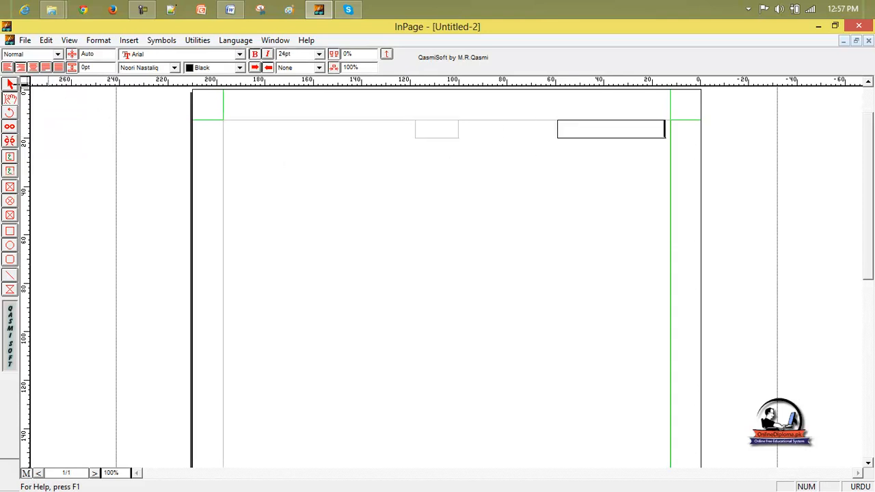
# Step: Delete both empty header text boxes from the master page and return to the document pages
pyautogui.click(10, 84)
pyautogui.click(441, 145)
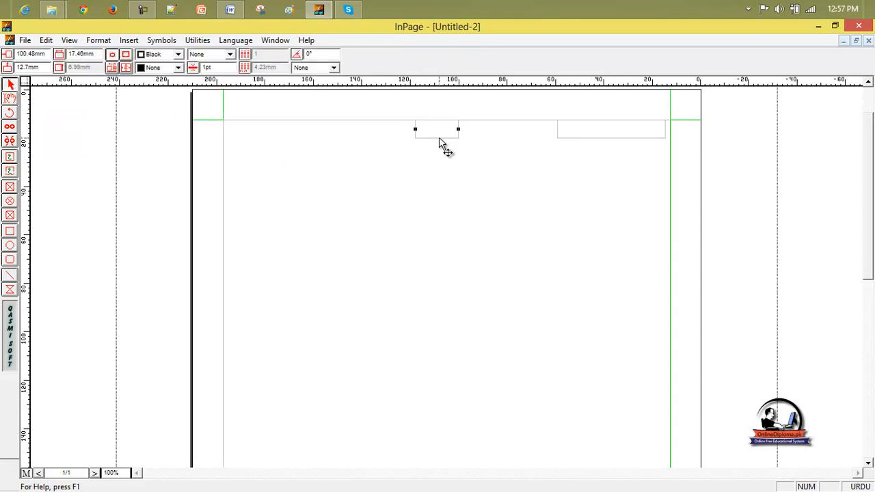
pyautogui.press('Delete')
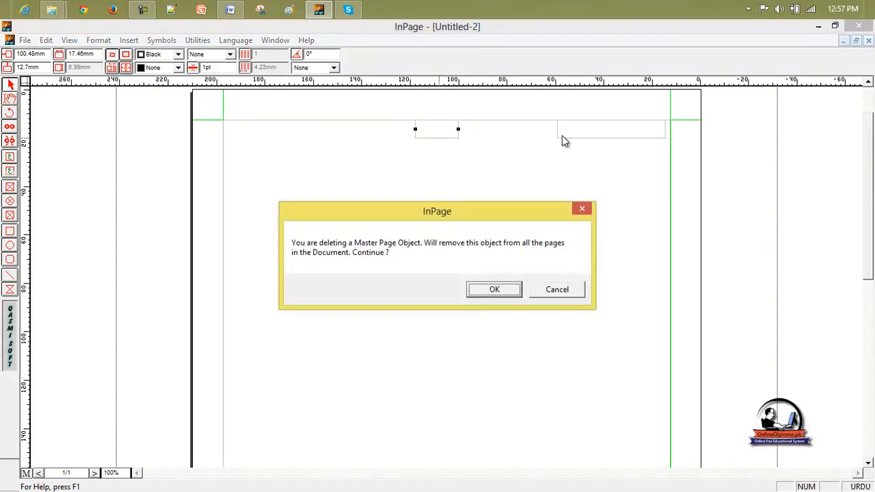
pyautogui.click(503, 291)
pyautogui.click(612, 136)
pyautogui.press('Delete')
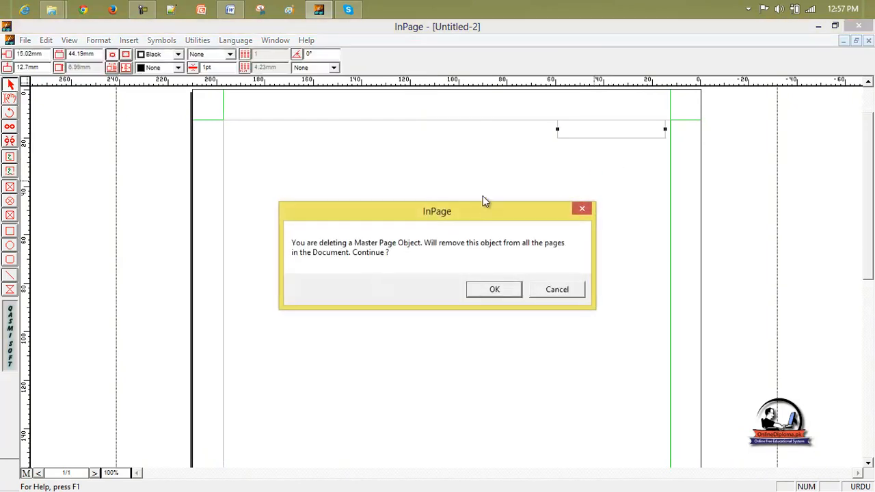
pyautogui.click(483, 292)
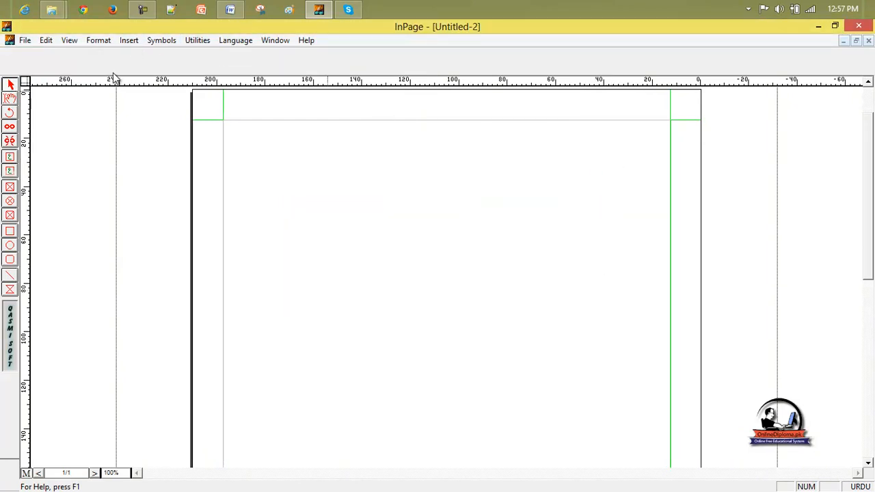
pyautogui.click(26, 473)
# Step: Import the Aamir Khan Dhoom 3 picture into the document's text frame and undo the import
pyautogui.click(402, 204)
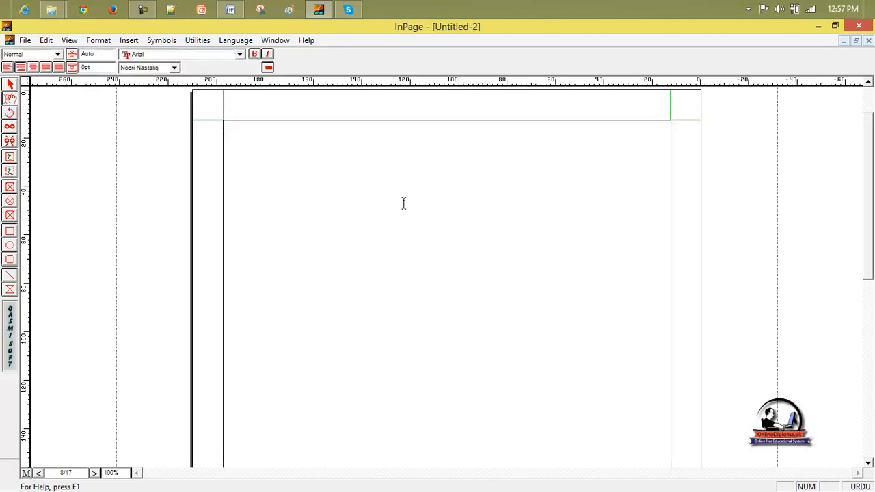
pyautogui.click(129, 39)
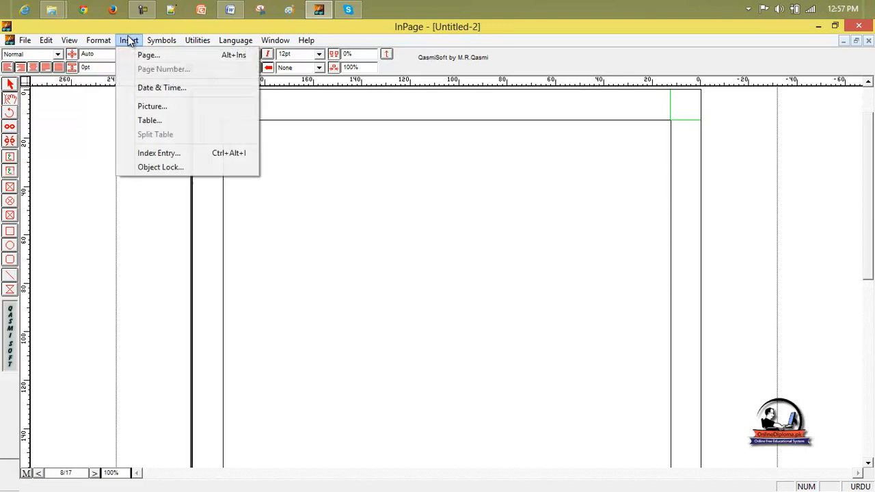
pyautogui.click(167, 107)
pyautogui.click(466, 241)
pyautogui.click(520, 243)
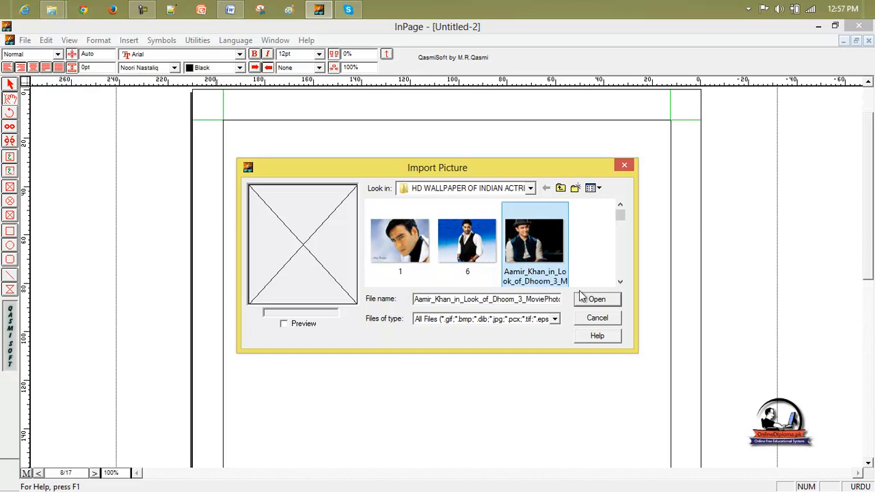
pyautogui.click(589, 299)
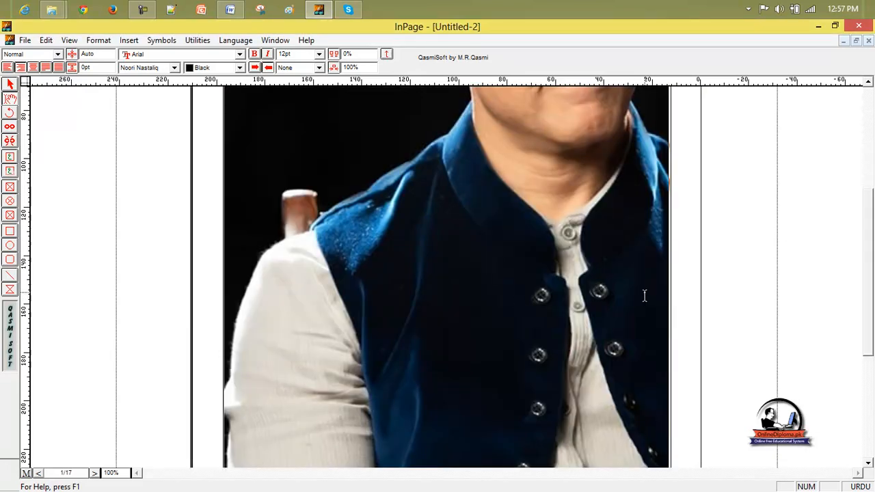
pyautogui.hotkey('ctrl', 'z')
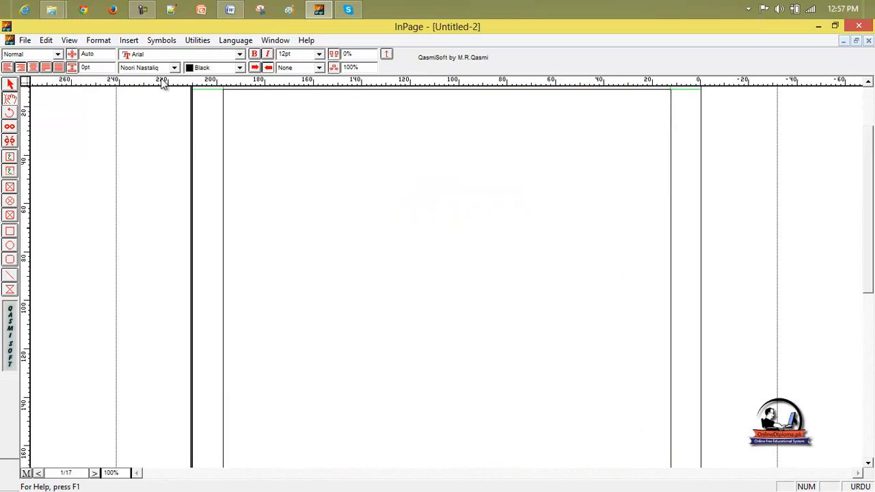
# Step: Insert a table with 6 rows and 8 columns and automatic column width at the start of page 1
pyautogui.click(80, 42)
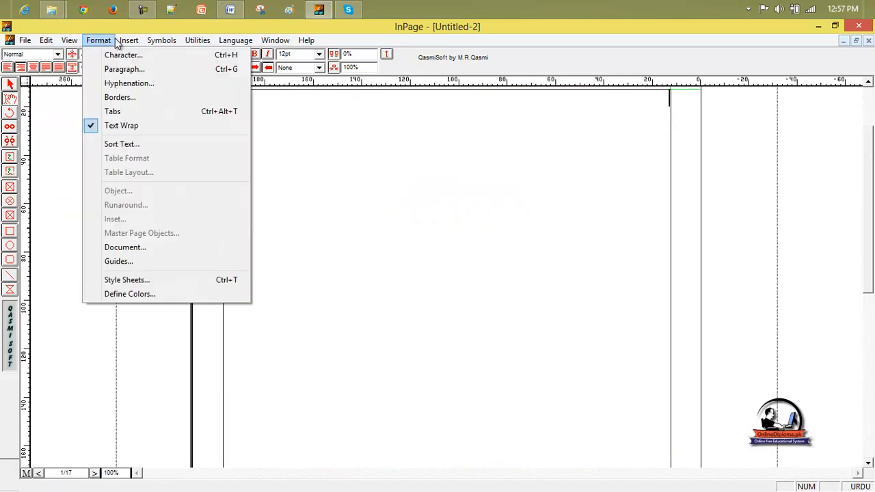
pyautogui.moveTo(128, 40)
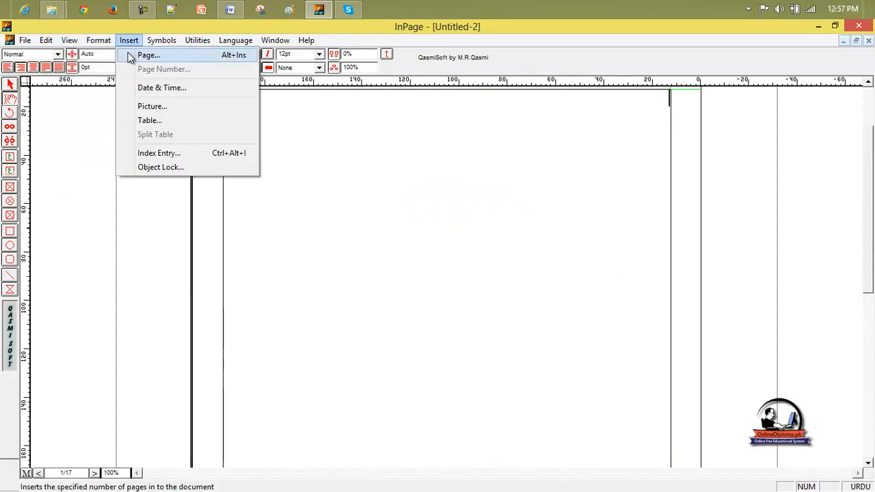
pyautogui.click(164, 120)
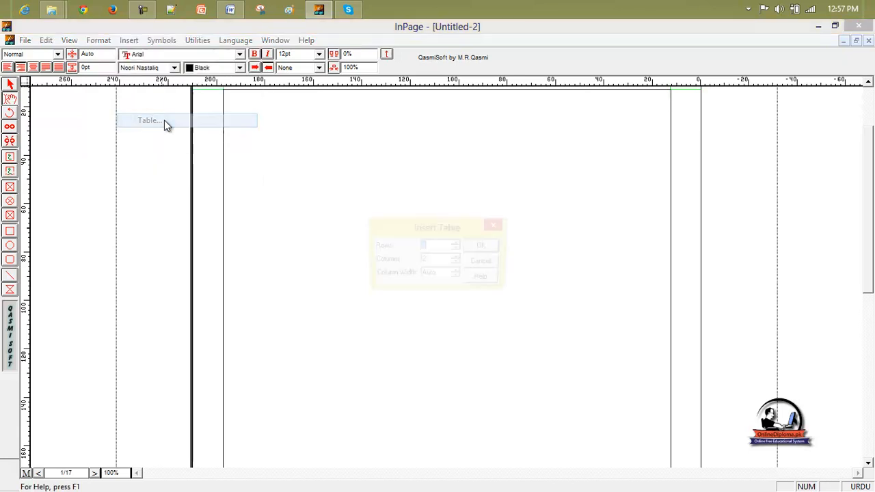
pyautogui.click(457, 244)
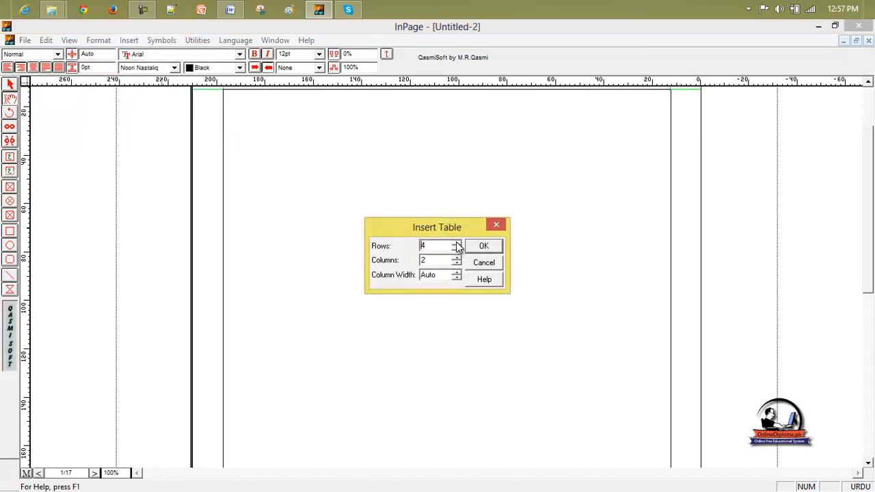
pyautogui.click(456, 257)
pyautogui.click(456, 258)
pyautogui.click(456, 257)
pyautogui.click(483, 245)
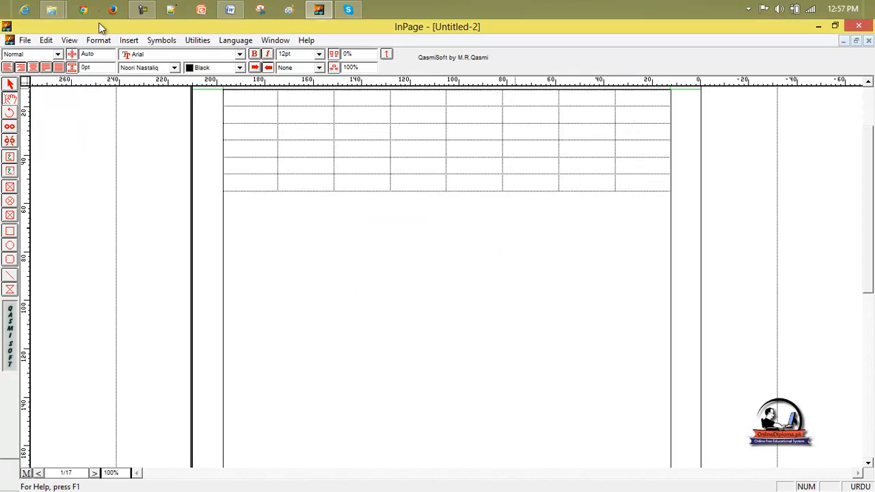
# Step: Split the table at its first row to add a blank line above it
pyautogui.click(99, 40)
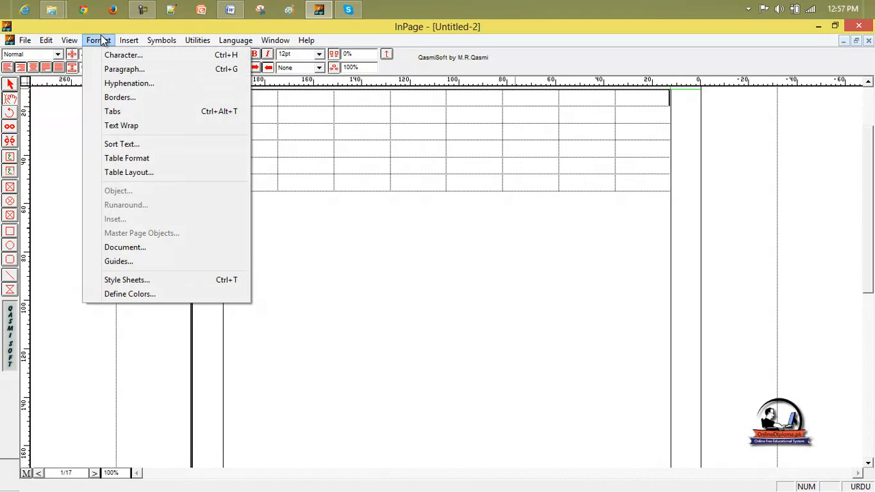
pyautogui.moveTo(128, 40)
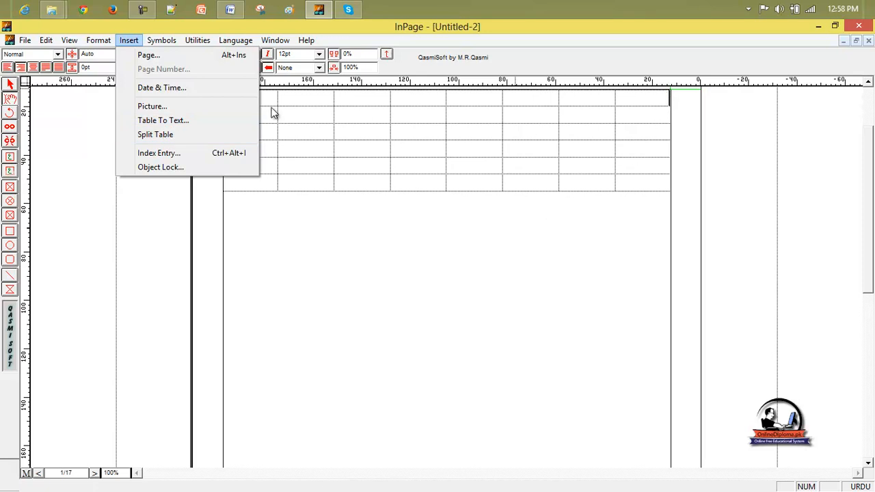
pyautogui.click(192, 139)
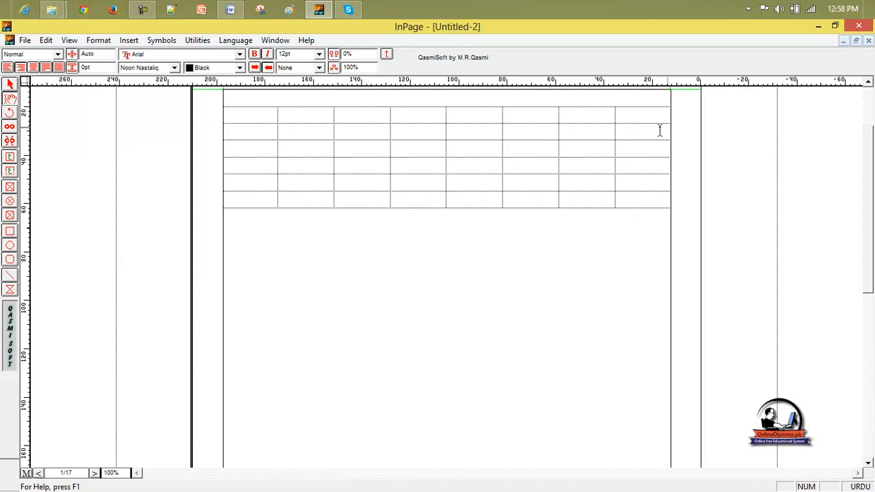
# Step: Split the table again at its start and once more from a cell in its fourth row
pyautogui.click(868, 81)
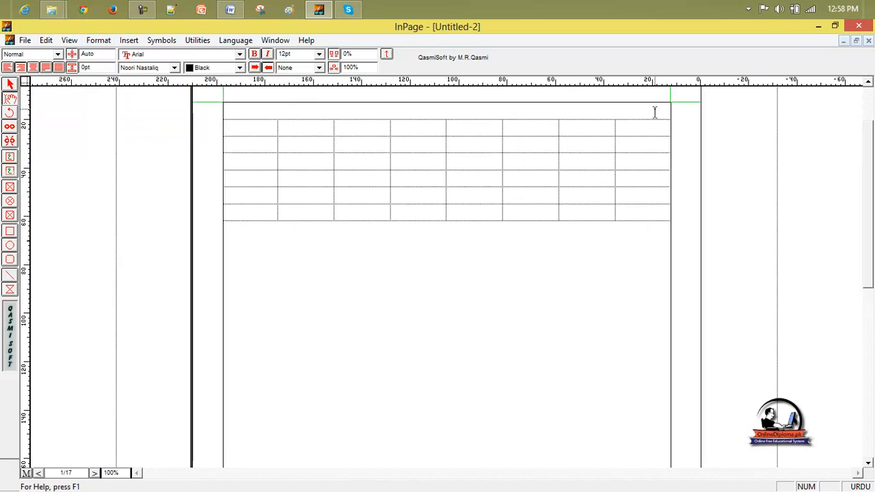
pyautogui.click(131, 41)
pyautogui.click(432, 162)
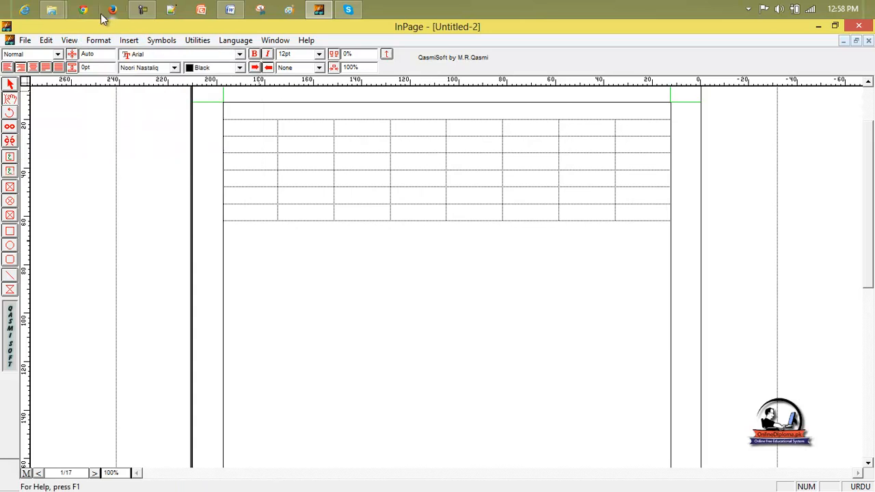
pyautogui.click(130, 41)
pyautogui.click(172, 134)
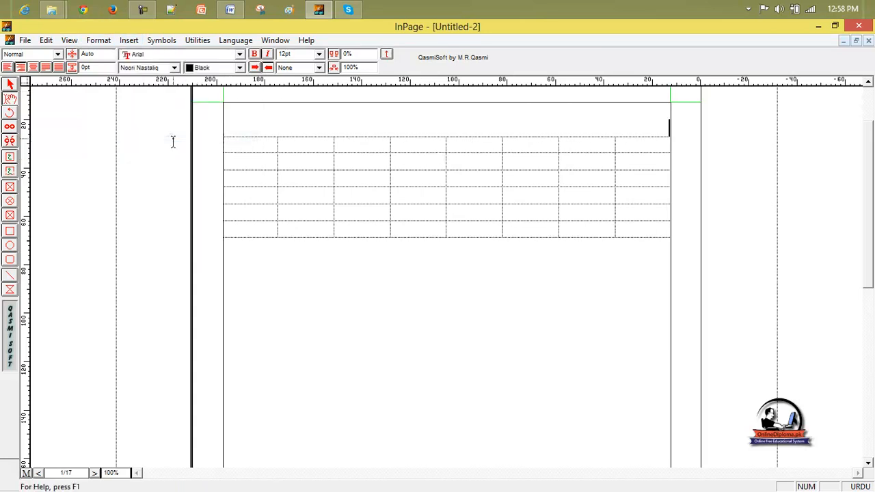
pyautogui.click(304, 193)
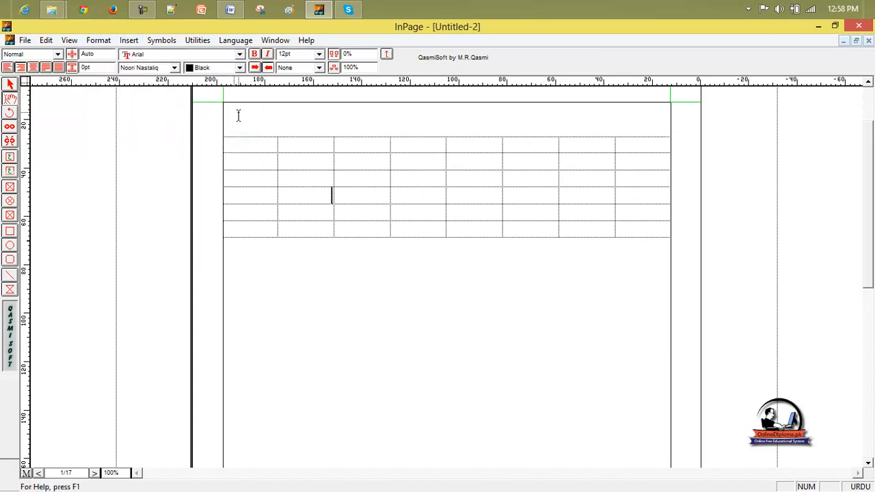
pyautogui.click(129, 40)
pyautogui.click(161, 134)
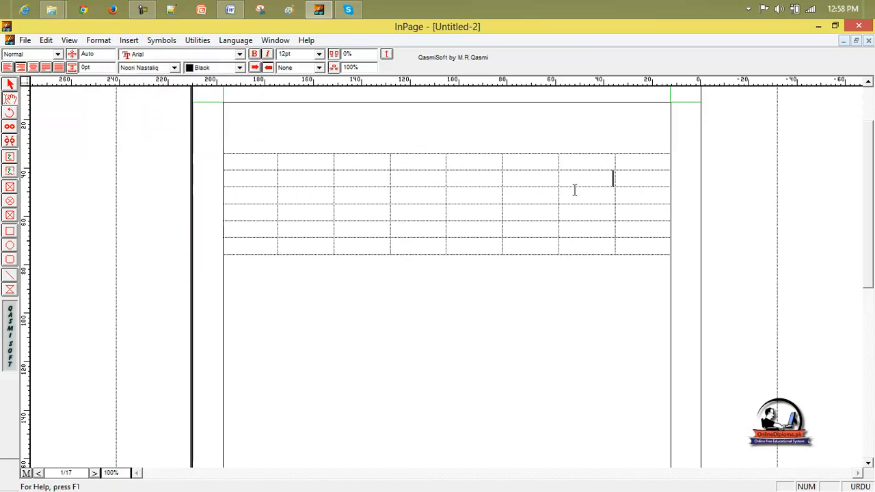
# Step: Select all cells of the table and delete its rows through Table Layout
pyautogui.moveTo(258, 174); pyautogui.dragTo(635, 249)
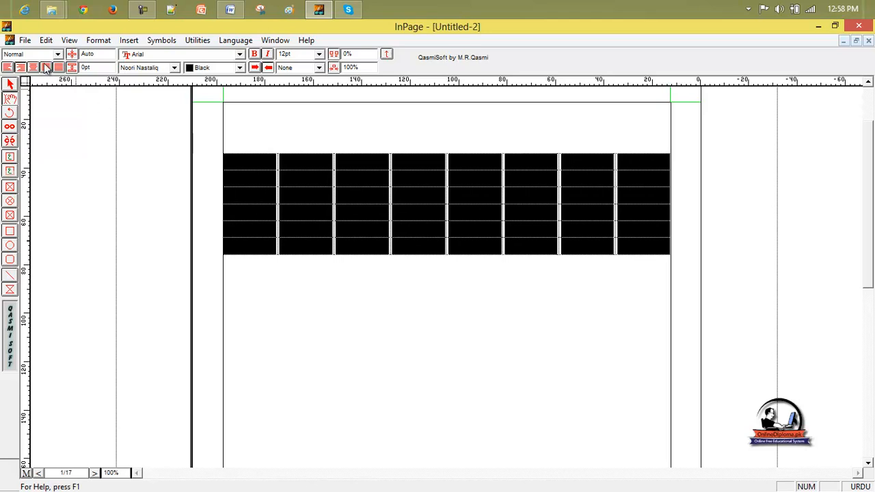
pyautogui.click(93, 39)
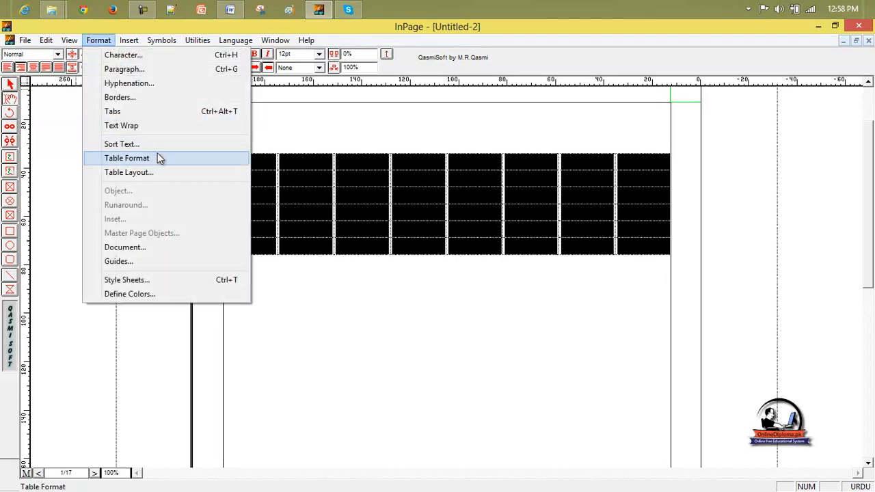
pyautogui.click(162, 171)
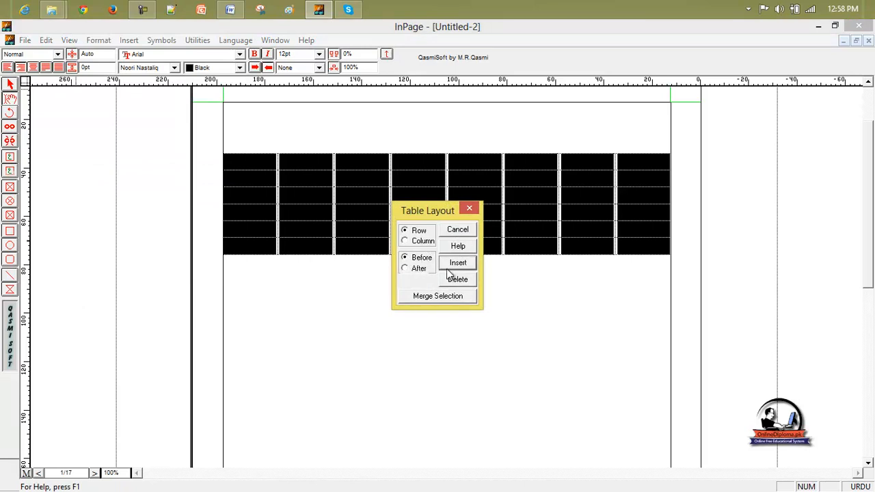
pyautogui.click(455, 280)
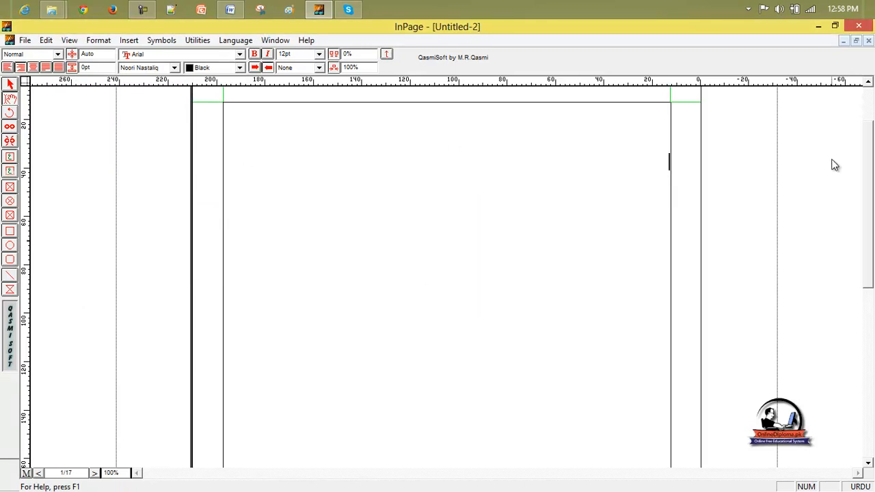
# Step: Try to insert an index entry at the start of page 1
pyautogui.click(129, 40)
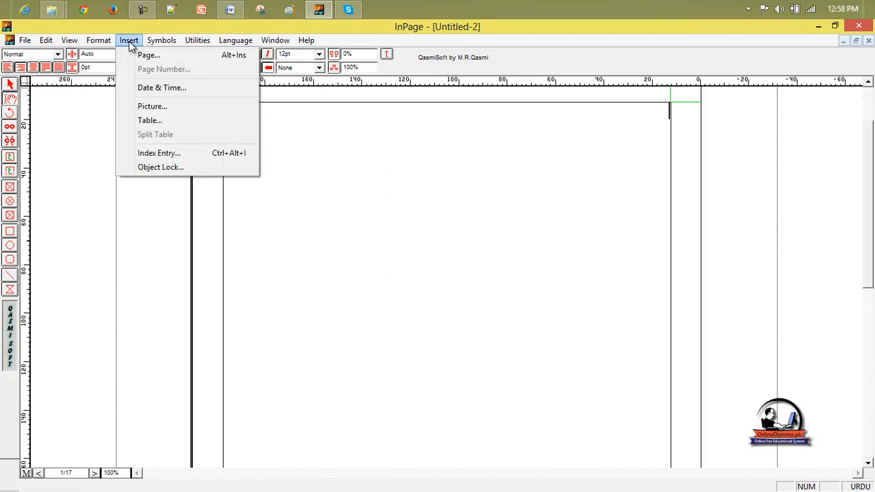
pyautogui.click(189, 158)
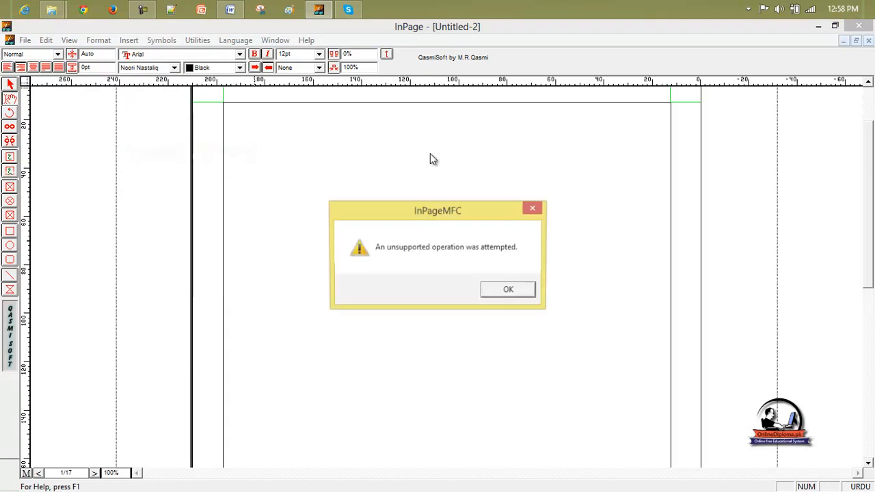
pyautogui.click(537, 210)
# Step: Insert an object lock with object number 123
pyautogui.click(129, 41)
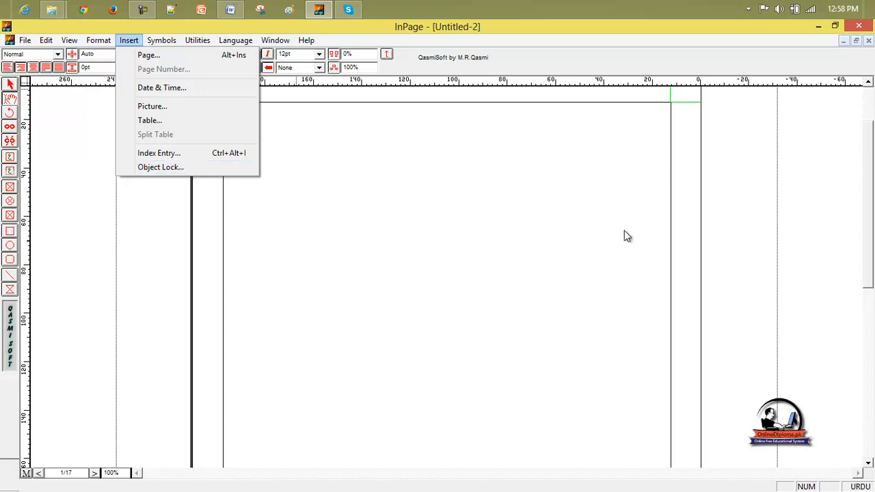
pyautogui.click(219, 169)
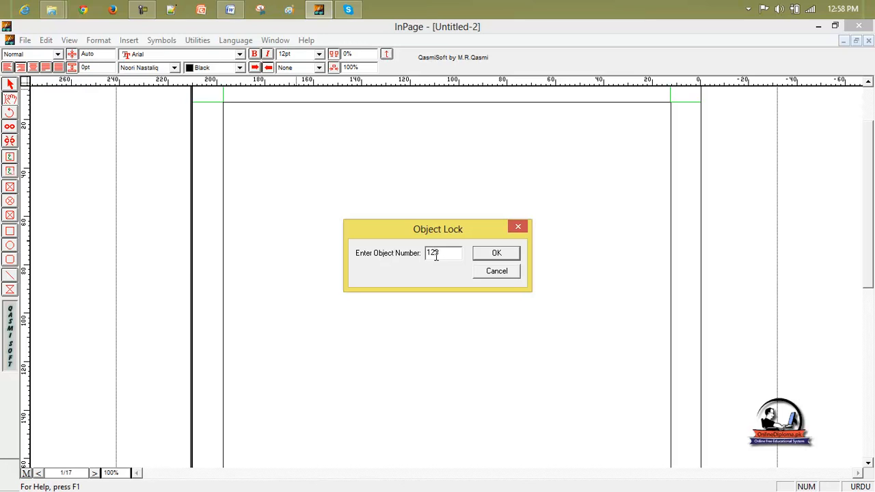
pyautogui.click(499, 255)
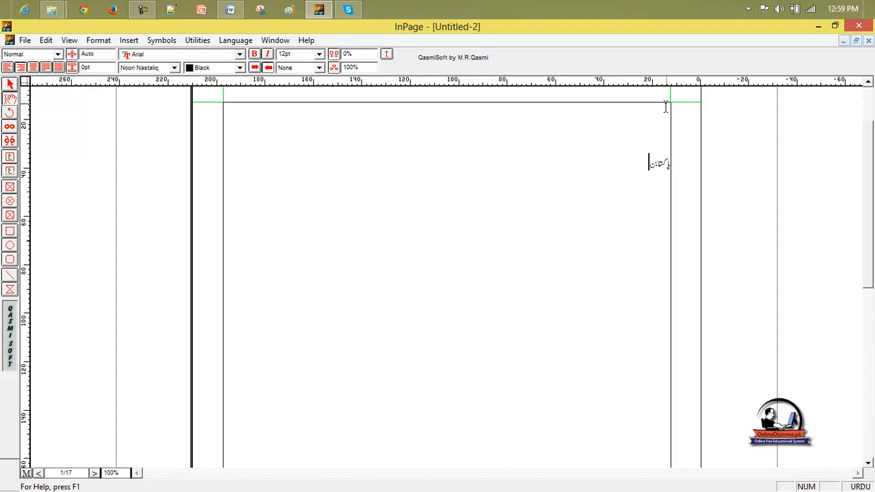
pyautogui.moveTo(639, 158); pyautogui.dragTo(714, 170)
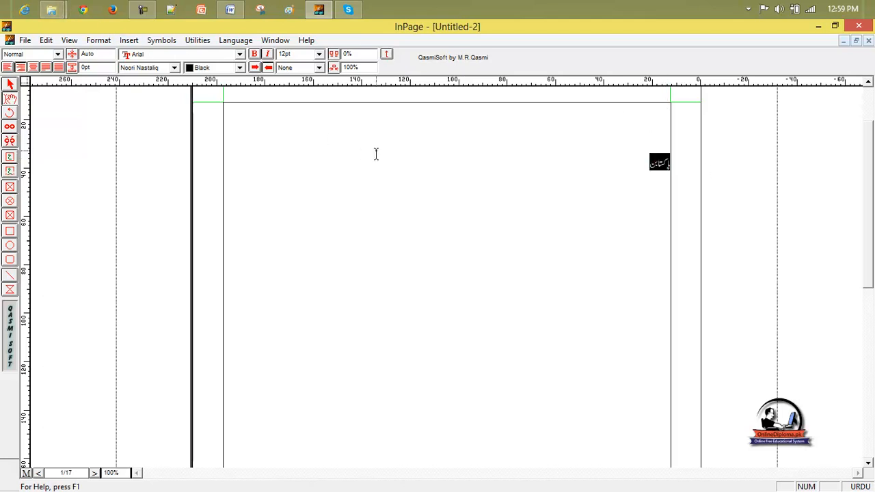
pyautogui.click(137, 42)
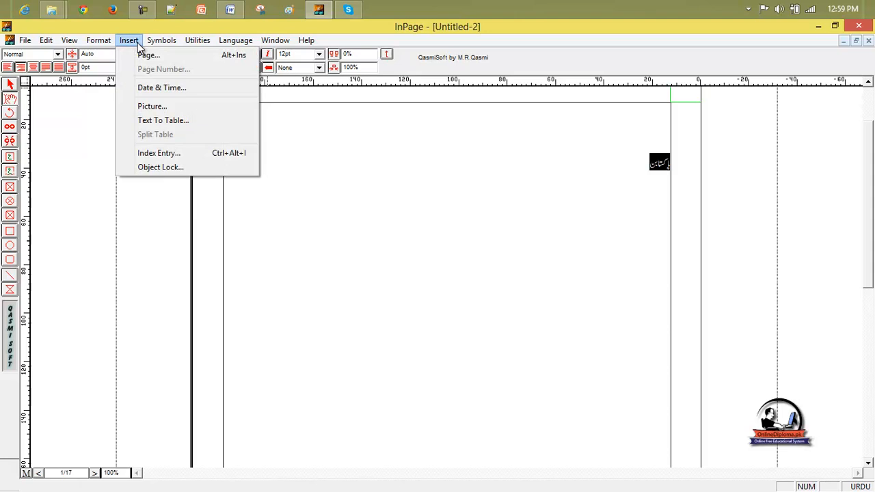
pyautogui.click(172, 166)
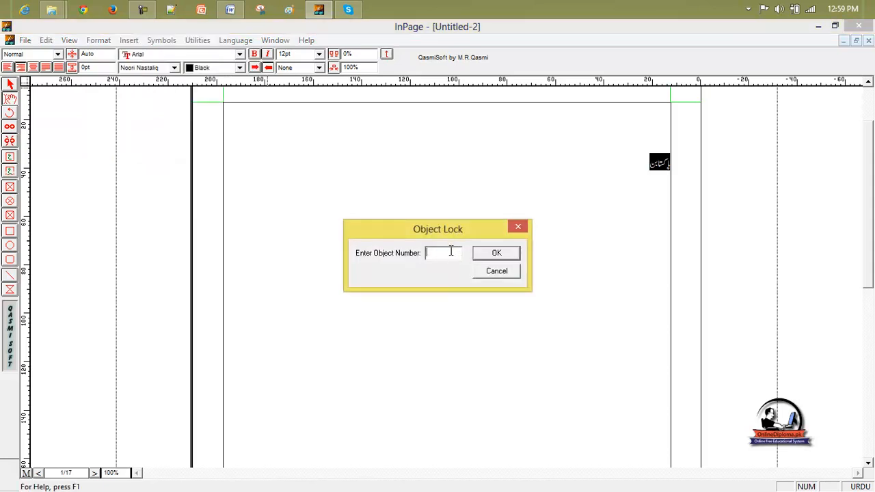
pyautogui.click(524, 228)
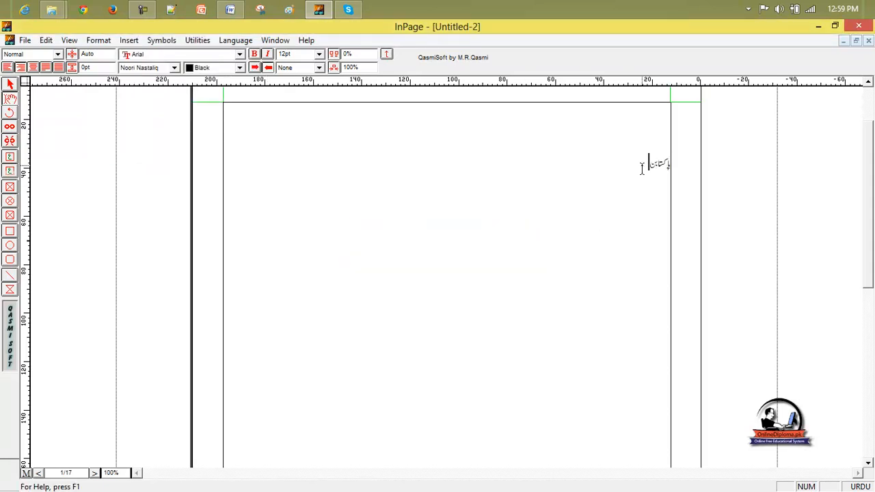
# Step: Set the font size of the Urdu word on page 1 to 48 pt
pyautogui.moveTo(659, 164); pyautogui.dragTo(671, 164)
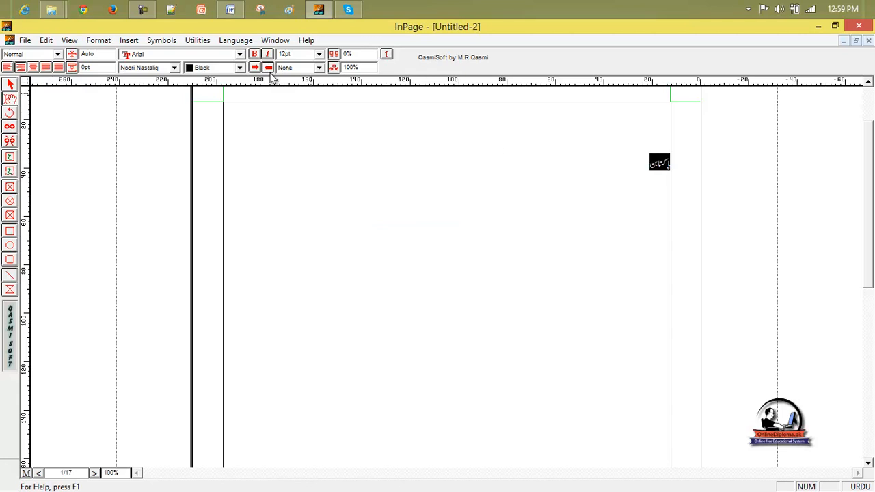
pyautogui.click(240, 55)
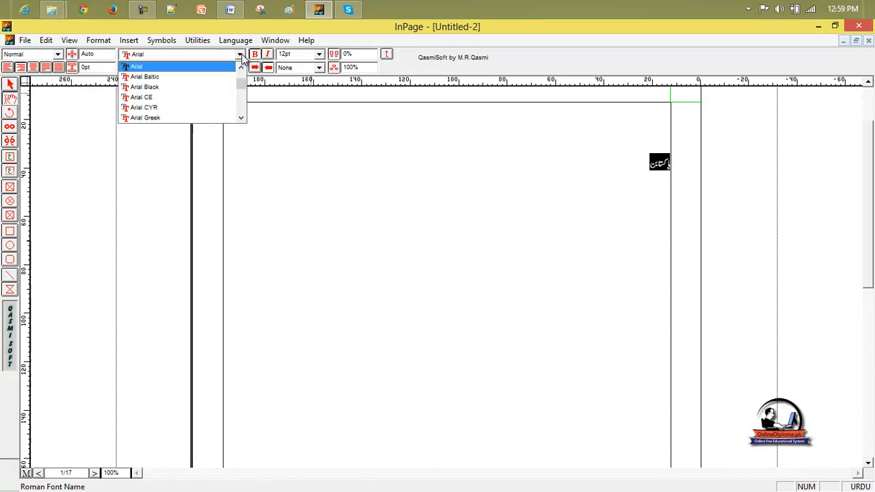
pyautogui.click(313, 110)
pyautogui.click(318, 55)
pyautogui.click(292, 121)
pyautogui.click(573, 194)
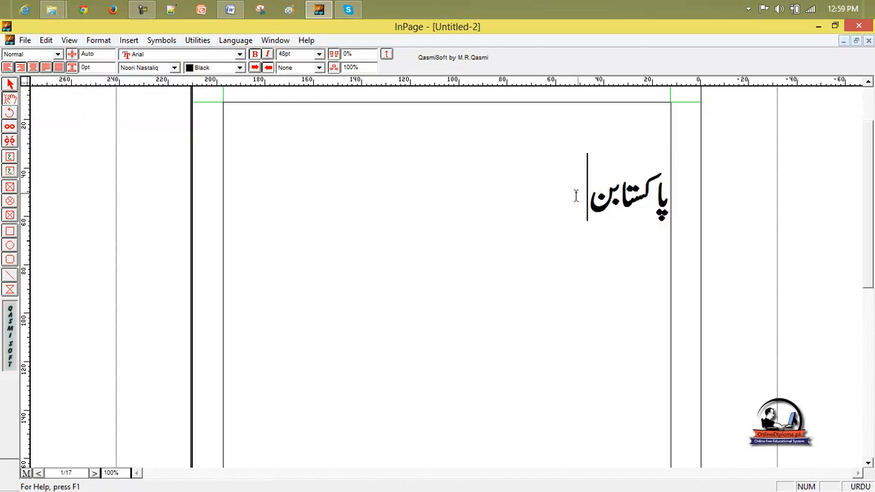
# Step: Correct the spelling of the Urdu word to پاکستان
pyautogui.click(615, 198)
pyautogui.press('Left')
pyautogui.press('BackSpace')
pyautogui.press('BackSpace')
pyautogui.write('ن')
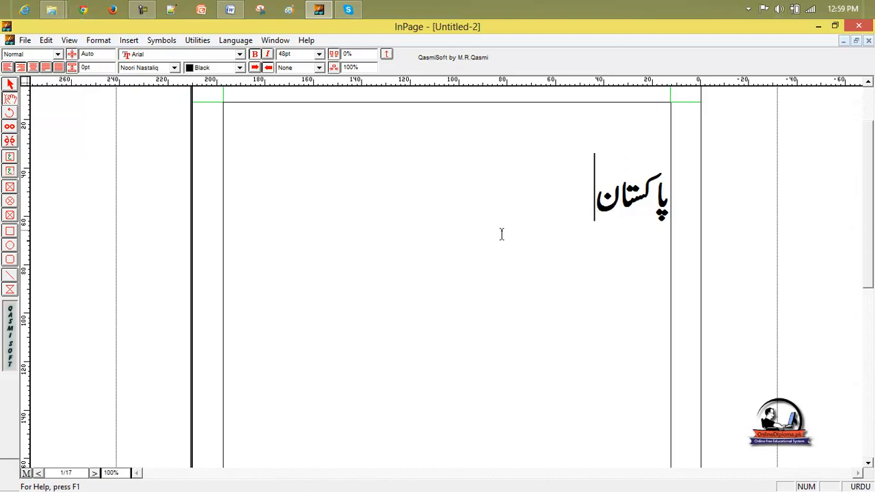
# Step: Draw a rounded-corner picture box about 112 mm by 73 mm beside the word پاکستان and open the picture import for it
pyautogui.moveTo(499, 235); pyautogui.dragTo(660, 231)
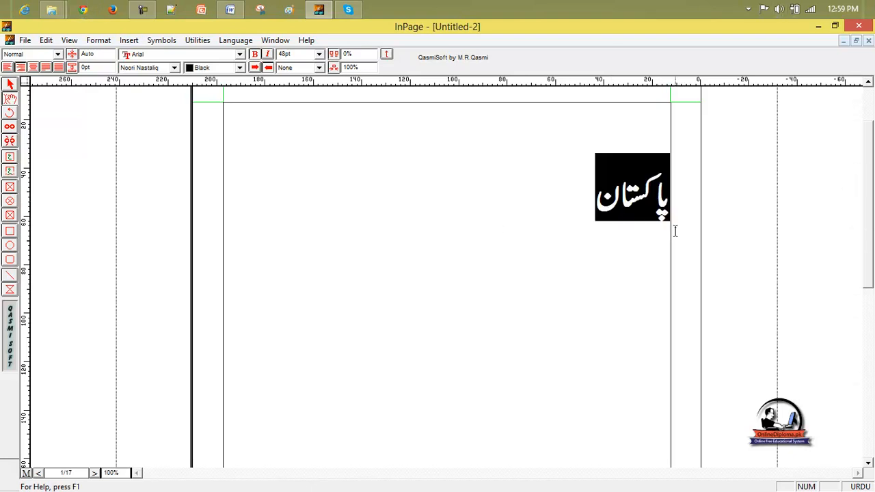
pyautogui.click(11, 215)
pyautogui.moveTo(257, 171); pyautogui.dragTo(528, 348)
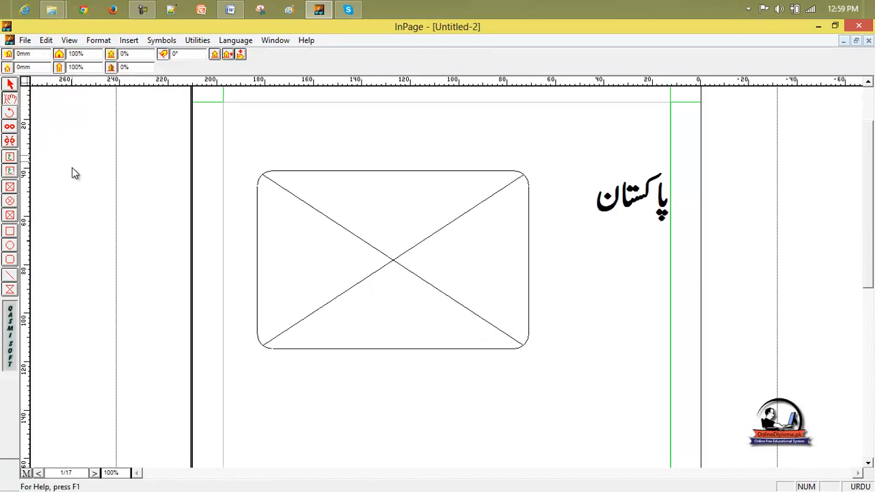
pyautogui.click(129, 41)
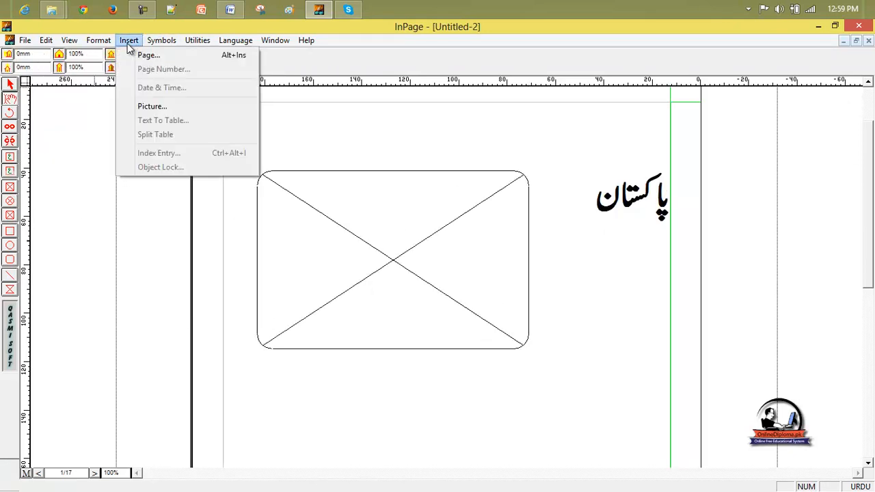
pyautogui.click(286, 144)
pyautogui.doubleClick(377, 228)
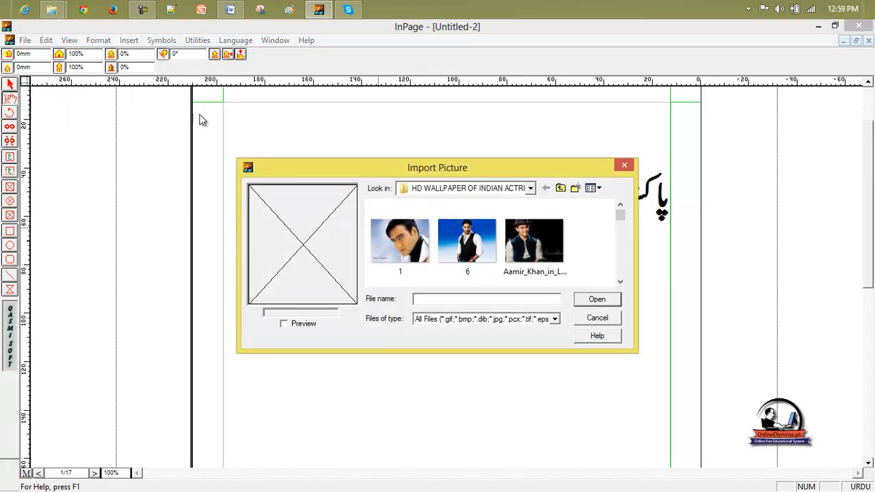
pyautogui.click(625, 166)
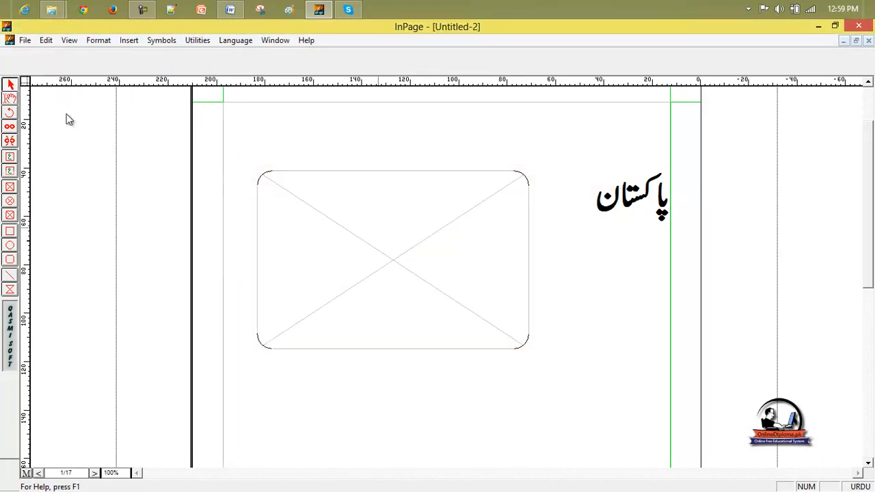
# Step: Delete the empty rounded picture box from page 1
pyautogui.click(388, 260)
pyautogui.click(662, 216)
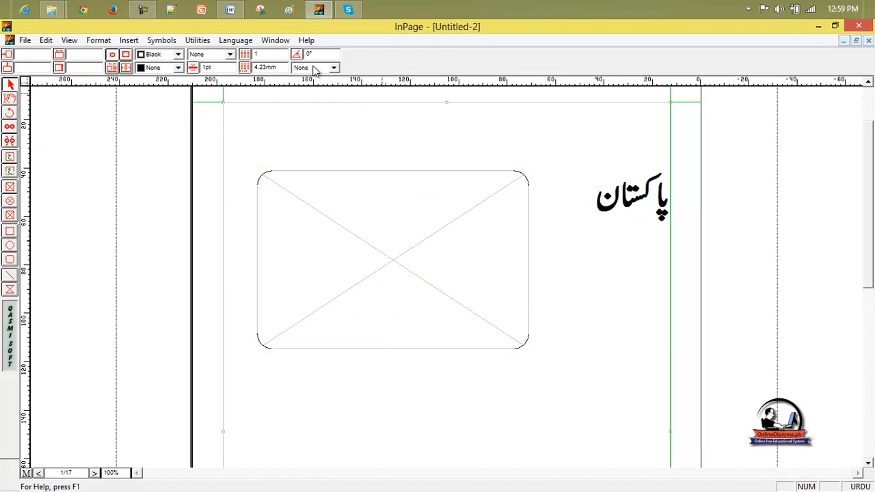
pyautogui.click(129, 40)
pyautogui.click(452, 275)
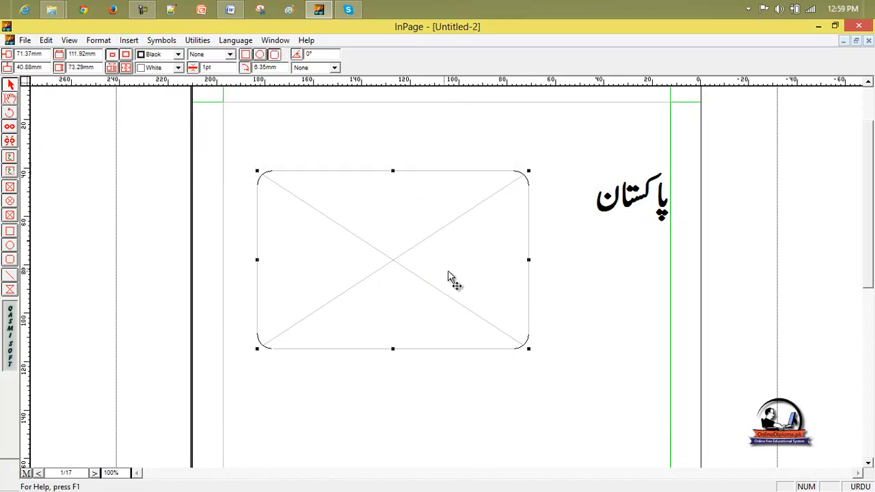
pyautogui.click(129, 40)
pyautogui.click(449, 274)
pyautogui.press('Delete')
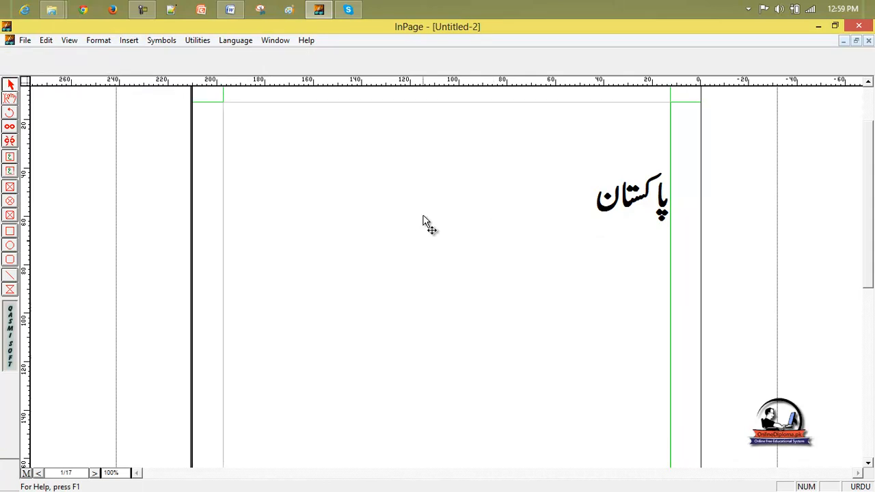
# Step: Place the text cursor on the empty line above پاکستان and try to insert an object lock without a number
pyautogui.click(137, 42)
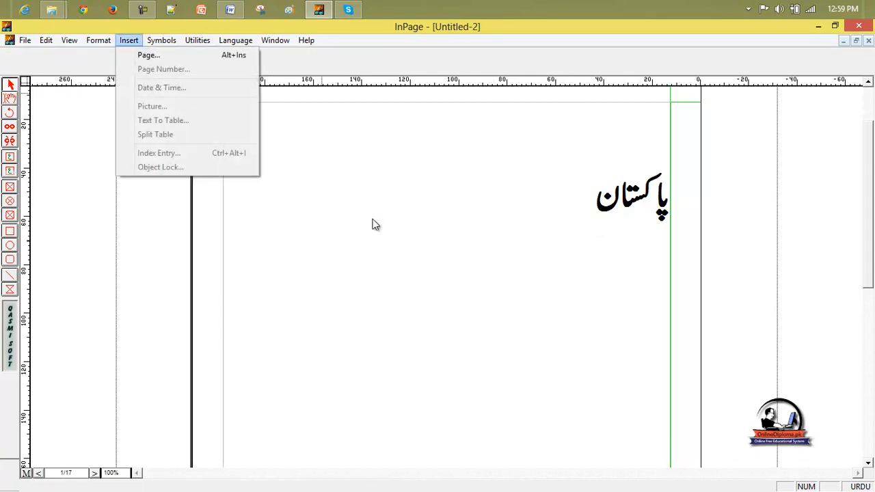
pyautogui.click(455, 250)
pyautogui.click(10, 98)
pyautogui.click(346, 150)
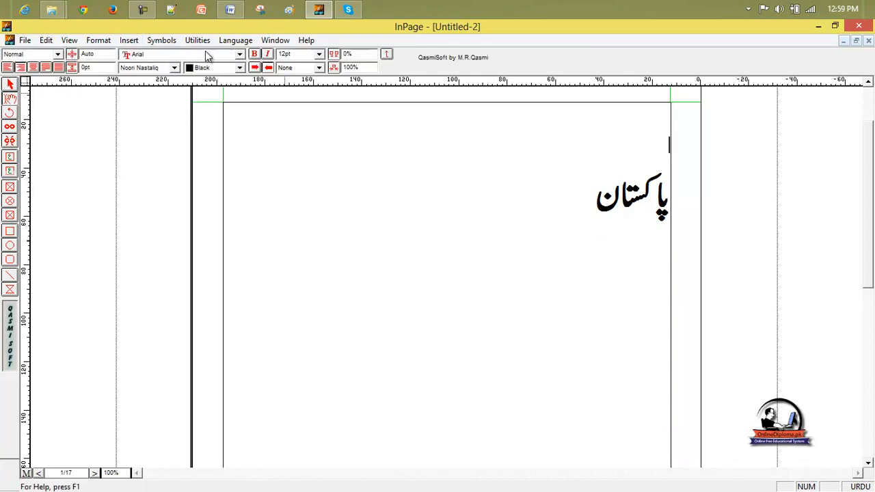
pyautogui.click(128, 40)
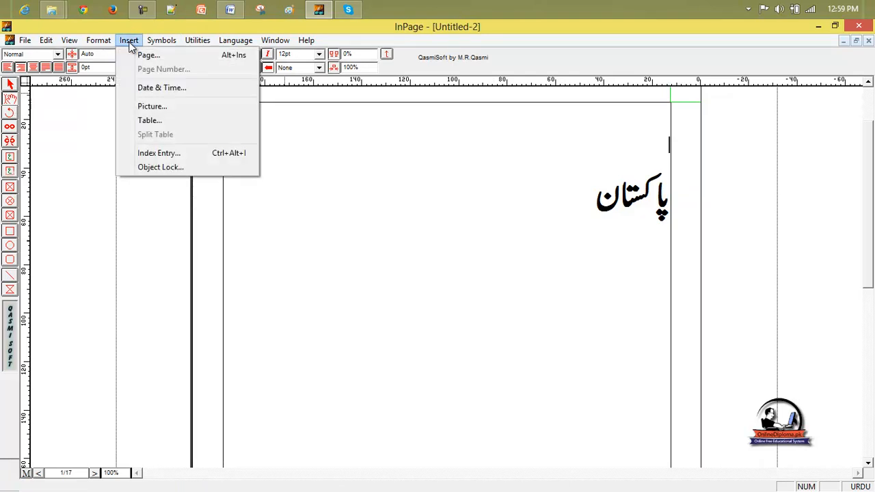
pyautogui.click(190, 167)
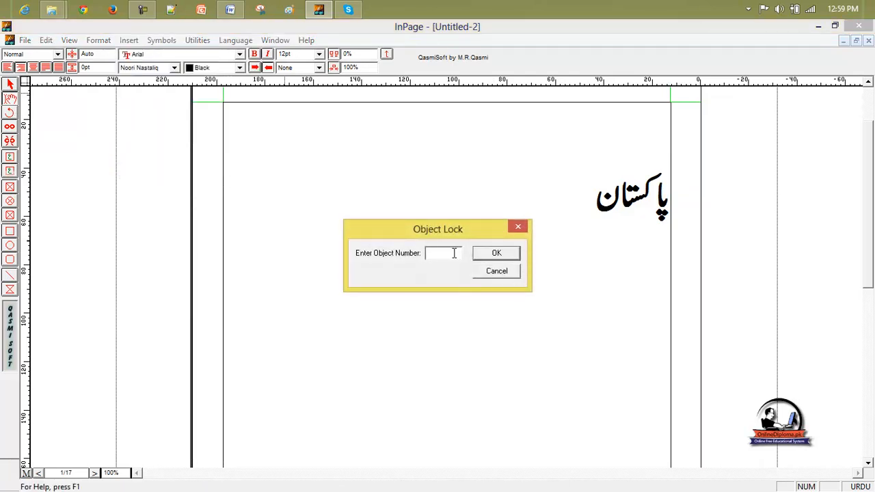
pyautogui.press('Return')
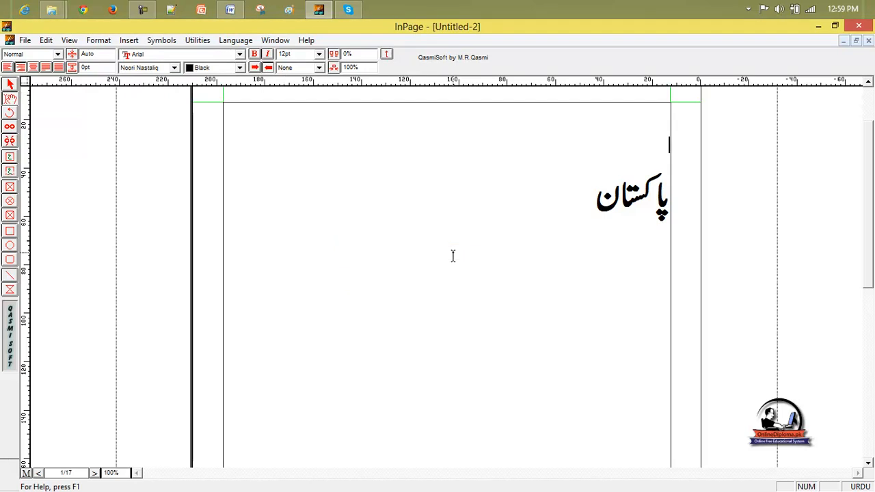
# Step: Delete the word پاکستان from page 1
pyautogui.moveTo(593, 199); pyautogui.dragTo(677, 198)
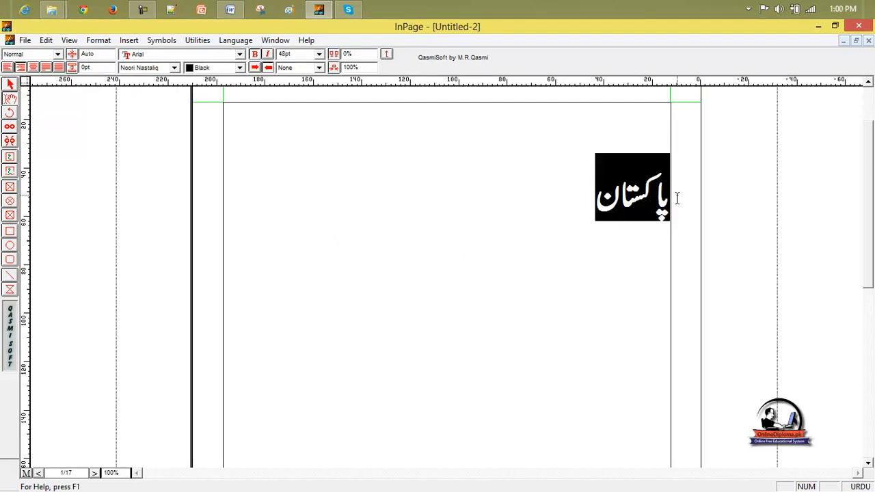
pyautogui.press('Delete')
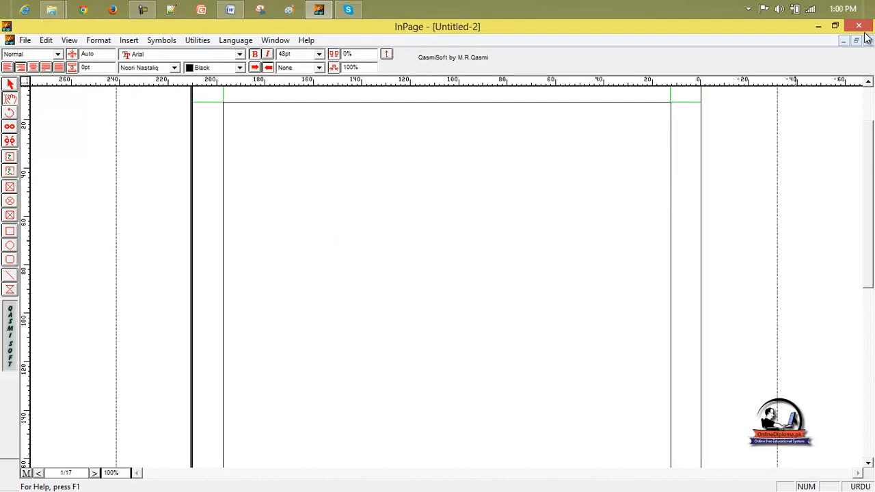
pyautogui.click(868, 40)
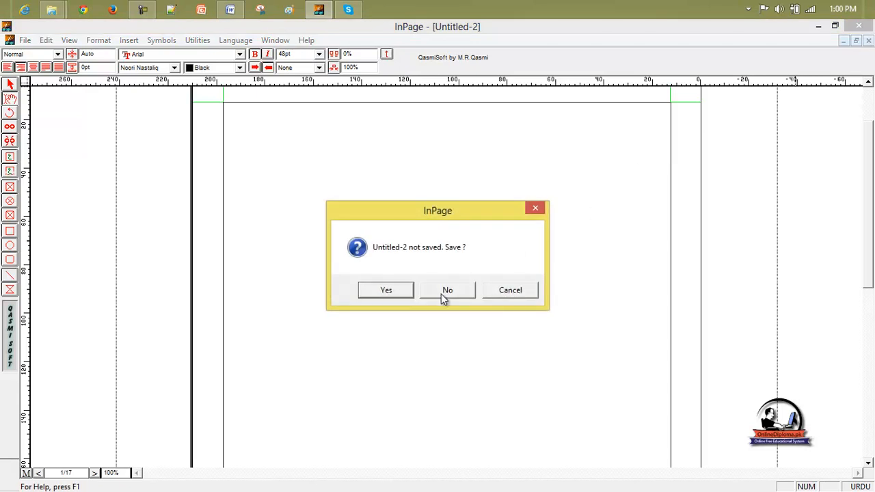
pyautogui.click(386, 292)
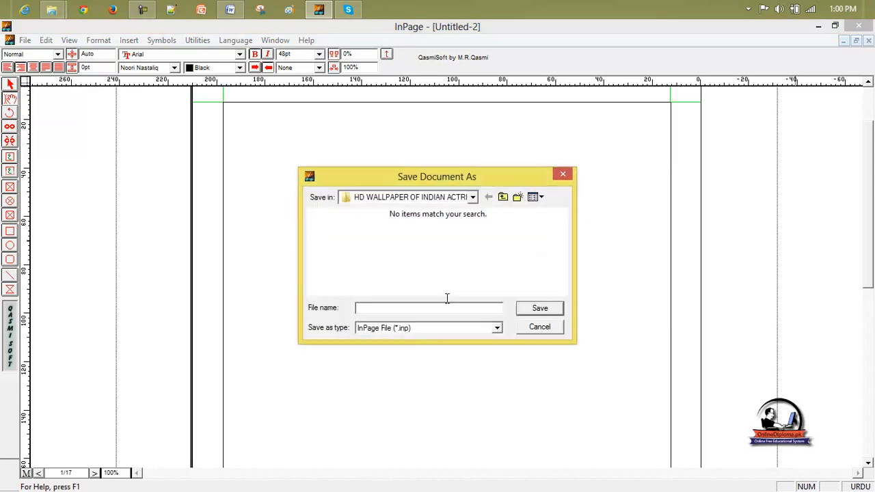
pyautogui.click(564, 177)
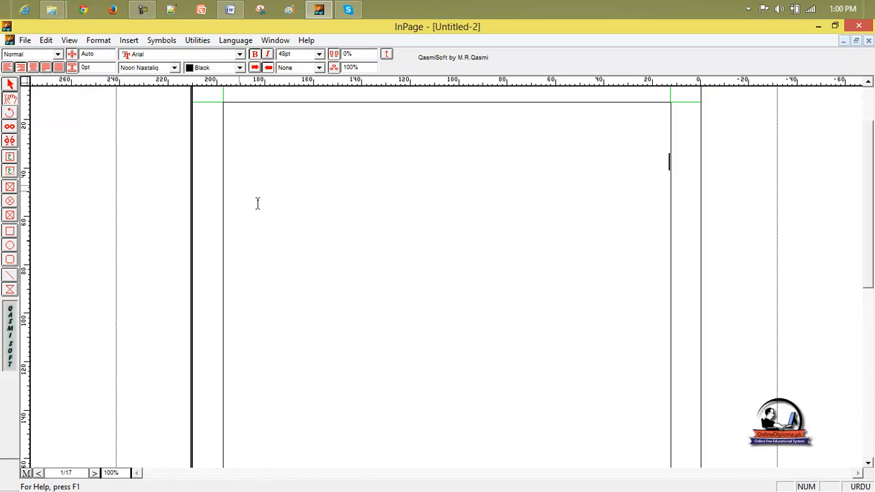
pyautogui.click(129, 41)
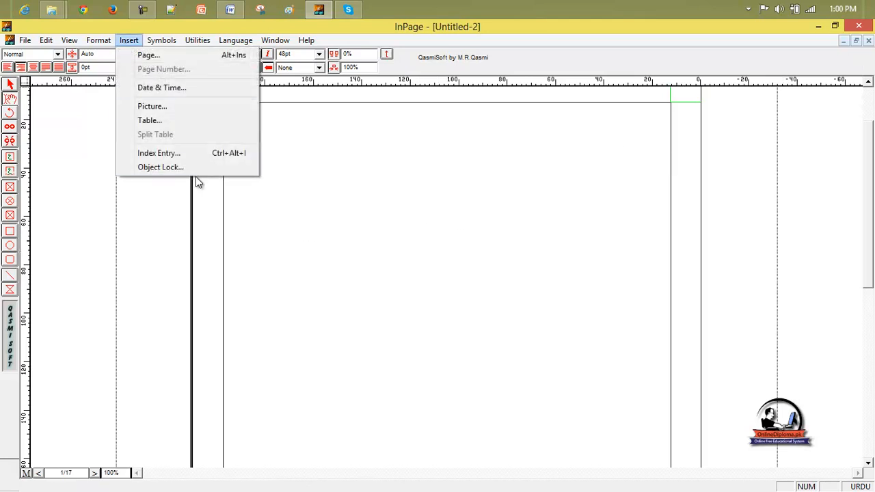
pyautogui.click(345, 180)
# Step: Insert the first ornate bracket symbol on page 1 and set its font size to 60 pt
pyautogui.click(161, 41)
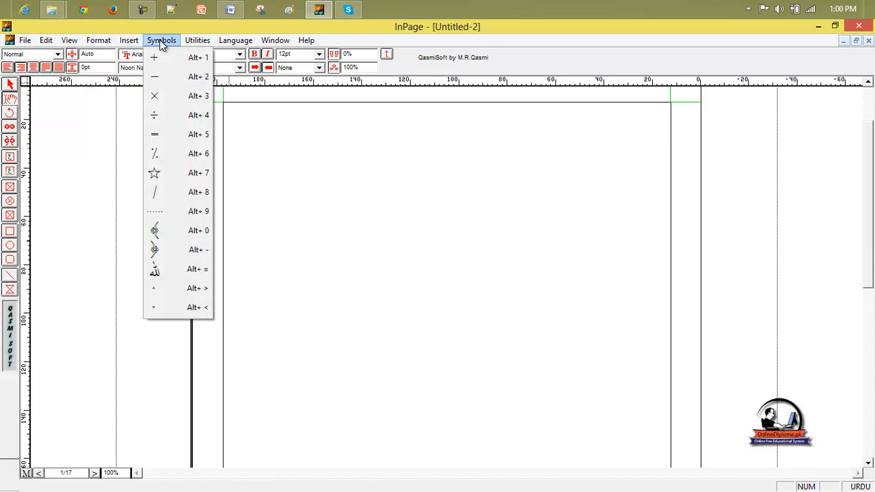
pyautogui.click(186, 231)
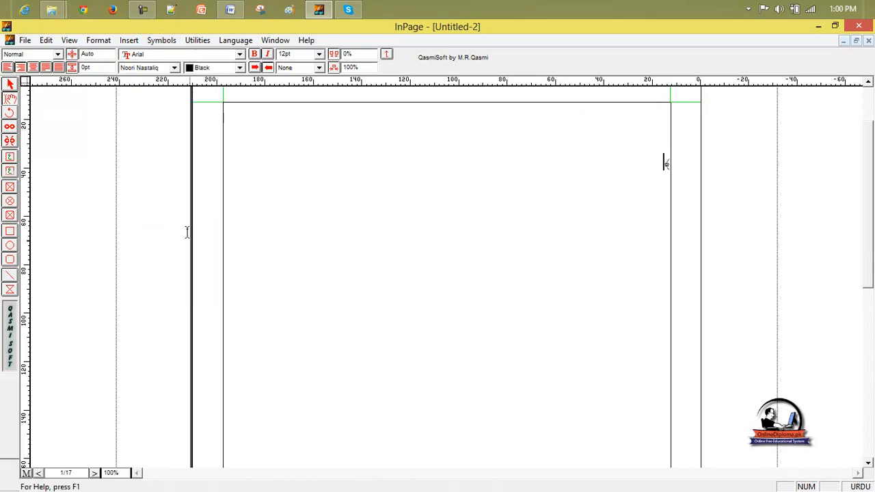
pyautogui.moveTo(634, 152); pyautogui.dragTo(691, 172)
pyautogui.click(318, 54)
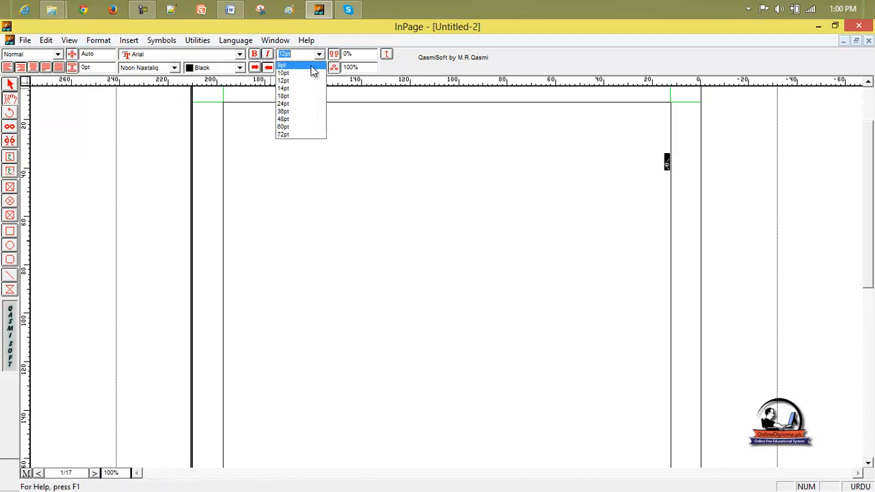
pyautogui.click(301, 127)
pyautogui.click(410, 158)
# Step: Enter the letter ا before the ornate bracket and complete the word اللہ with the matching symbol
pyautogui.click(664, 219)
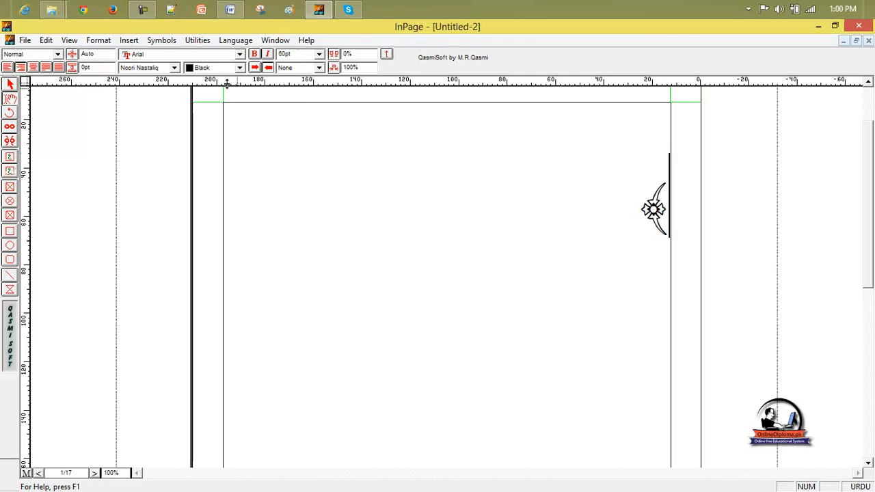
pyautogui.write('ا')
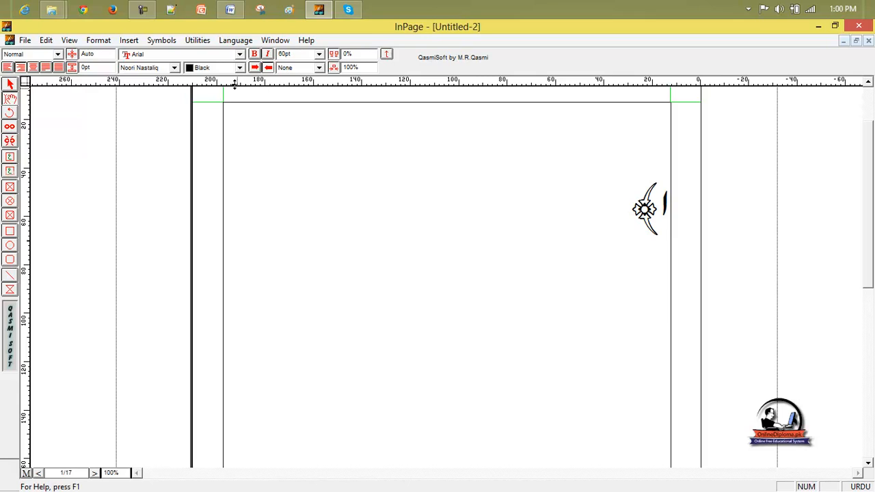
pyautogui.click(141, 41)
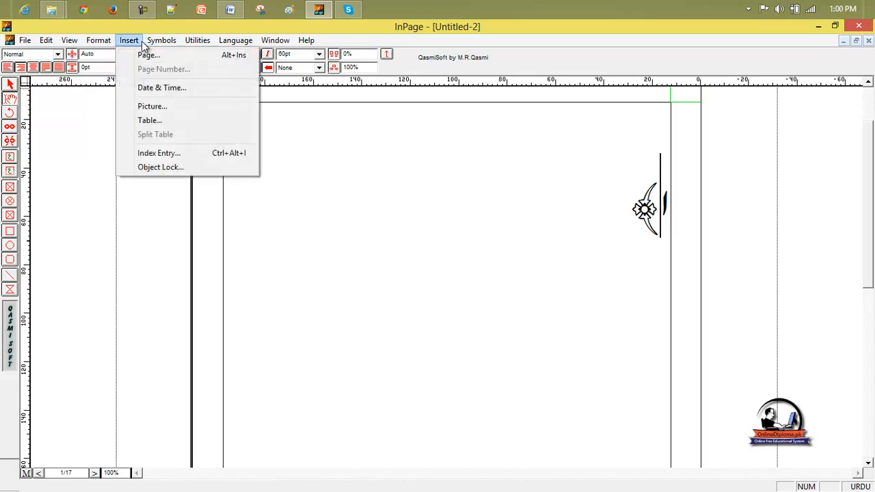
pyautogui.moveTo(159, 41)
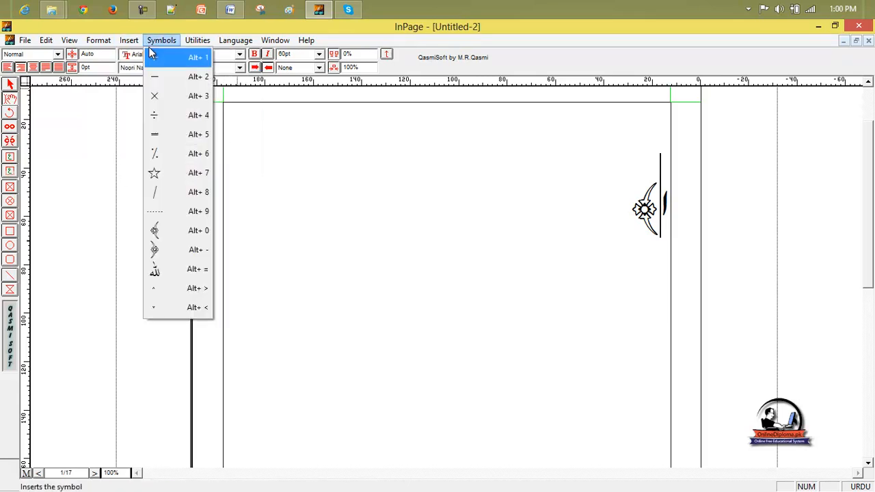
pyautogui.click(203, 268)
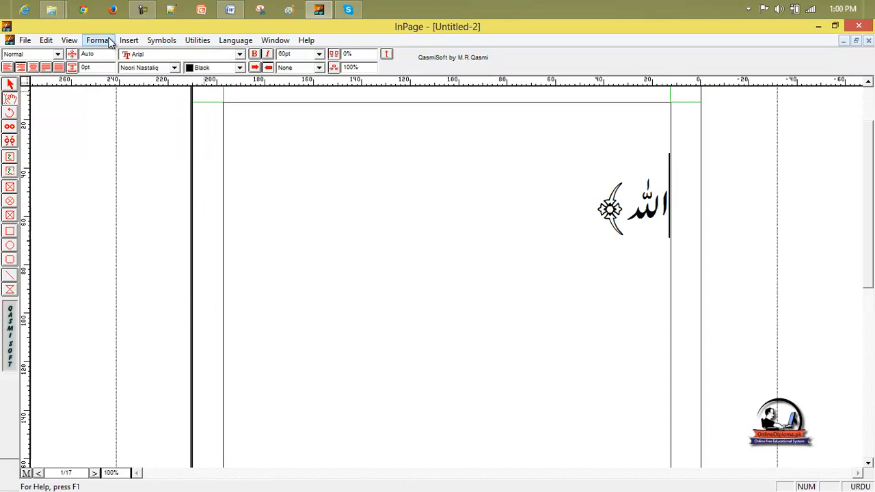
# Step: Insert the matching ornate bracket symbol at the start of the line, before the word اللہ
pyautogui.click(162, 40)
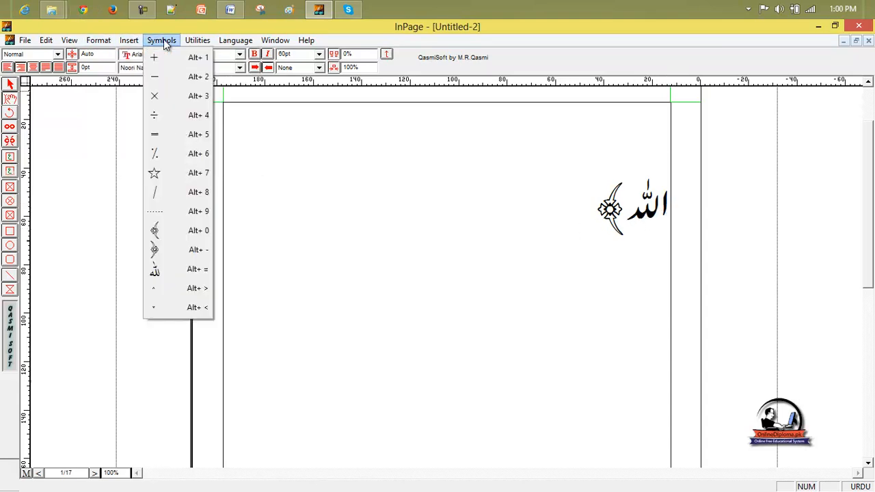
pyautogui.click(195, 252)
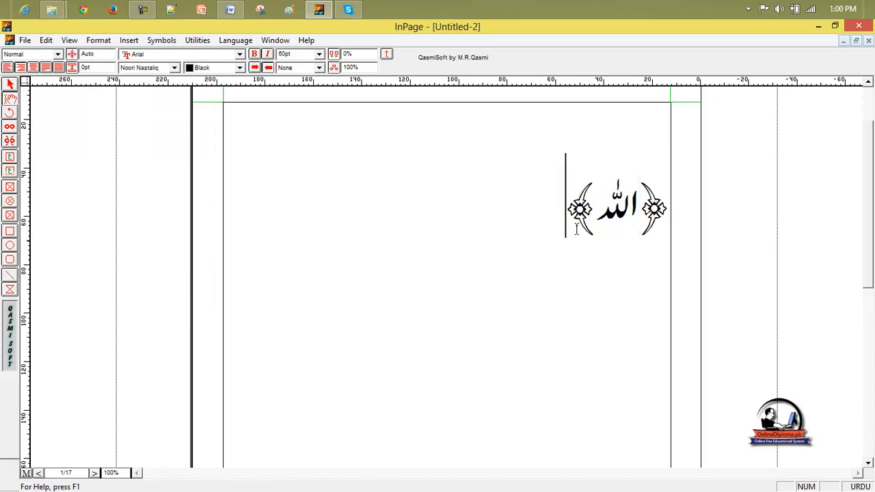
# Step: Replace the bracketed word اللہ on page 1 with the star symbol
pyautogui.moveTo(542, 231); pyautogui.dragTo(689, 234)
pyautogui.click(134, 45)
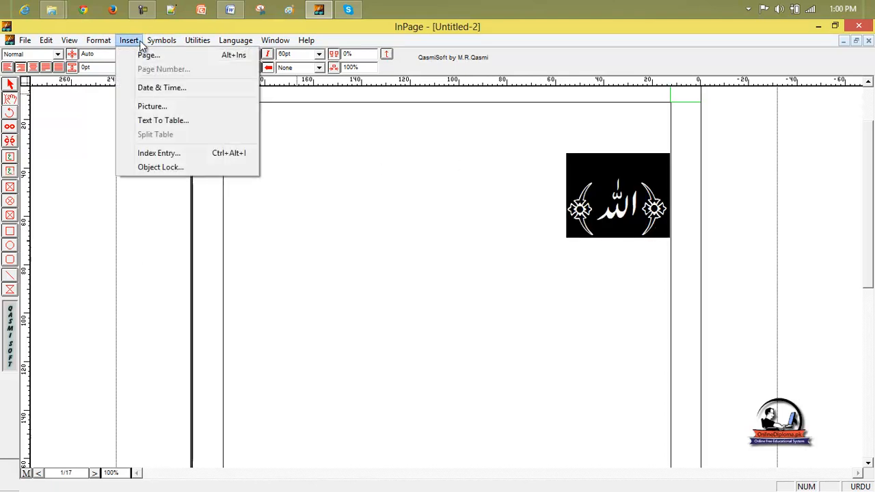
pyautogui.moveTo(161, 40)
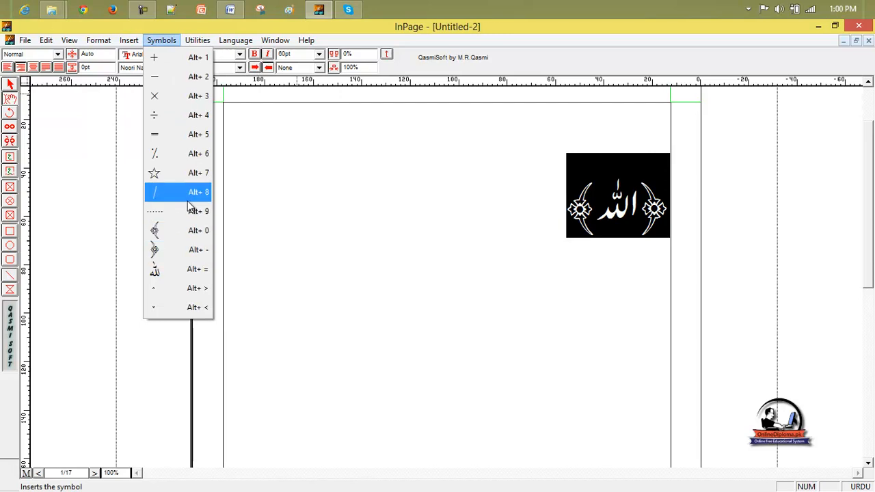
pyautogui.click(183, 179)
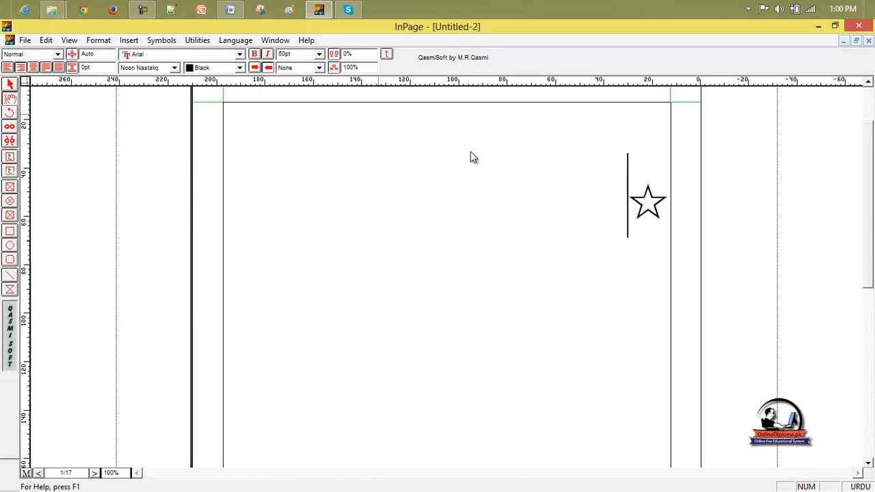
# Step: Insert the equals symbol after the star on page 1, and delete both symbols
pyautogui.click(129, 40)
pyautogui.moveTo(162, 40)
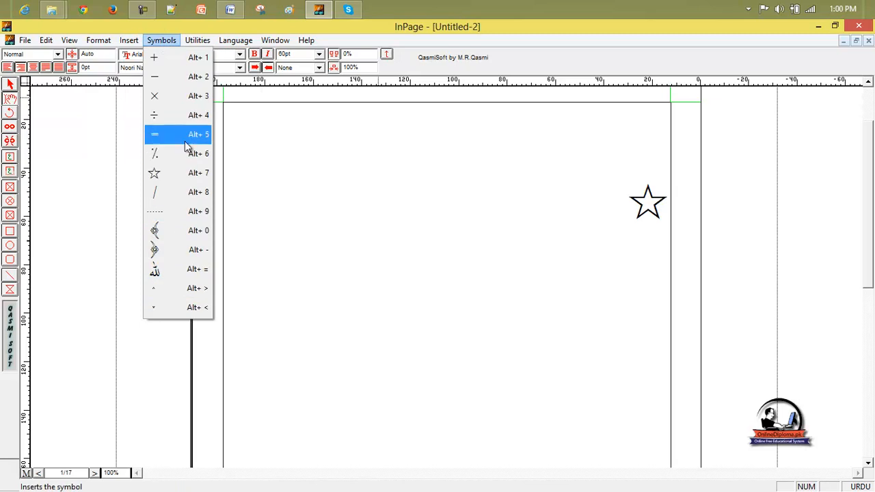
pyautogui.click(186, 137)
pyautogui.moveTo(606, 213); pyautogui.dragTo(724, 214)
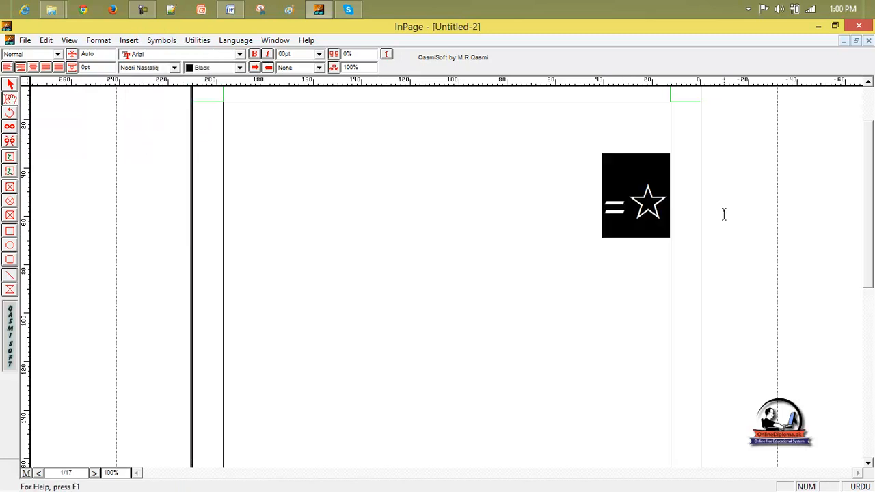
pyautogui.press('Delete')
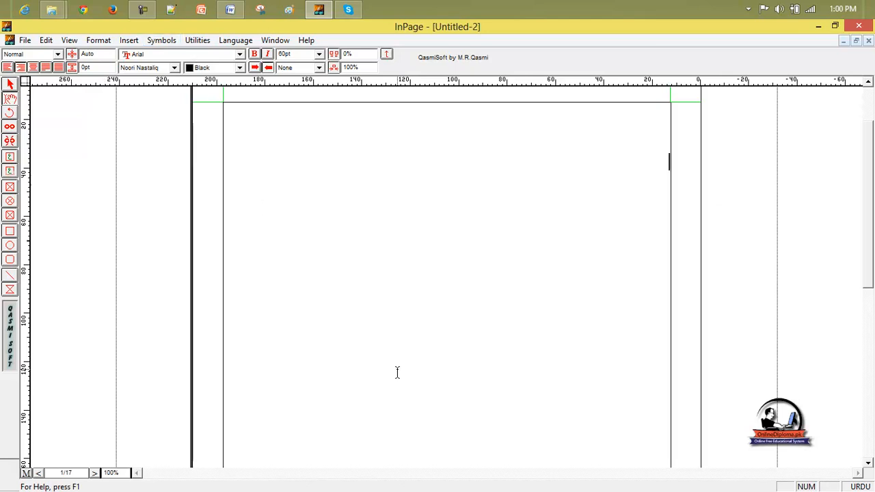
# Step: Switch to the lesson outline in Word, and minimize the Word and InPage windows to reveal the desktop
pyautogui.click(238, 16)
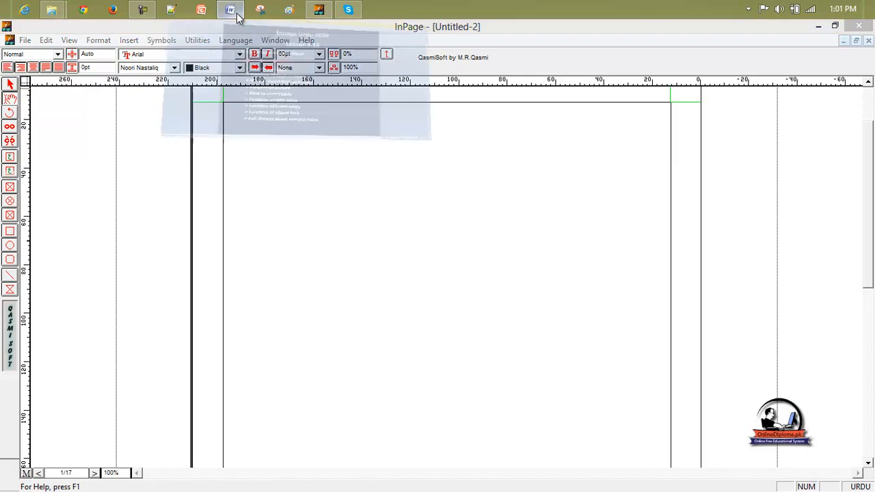
pyautogui.click(818, 26)
pyautogui.click(817, 27)
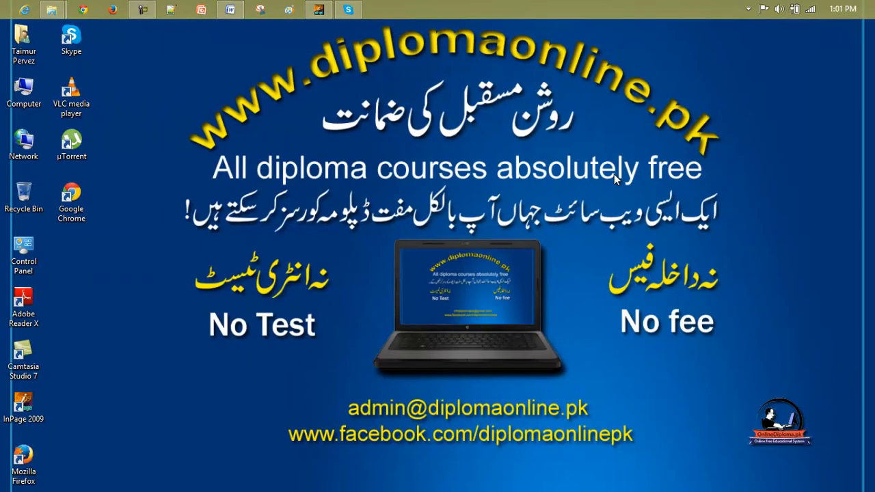